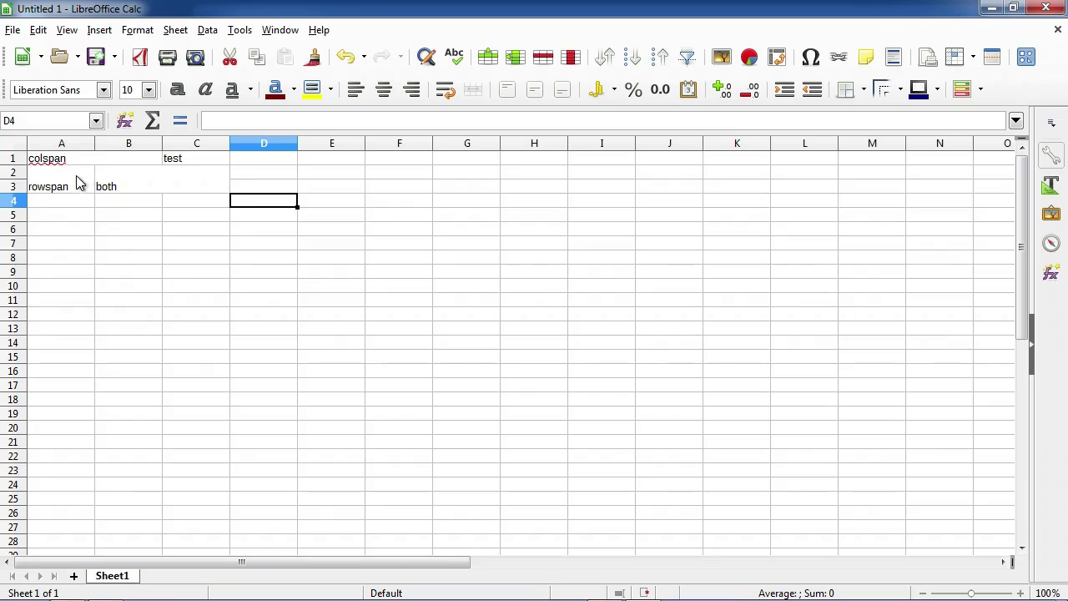
Step: Select the merged A2:A3 rowspan cell, then select all of the ASCII table text in Notepad
left_click(73, 183)
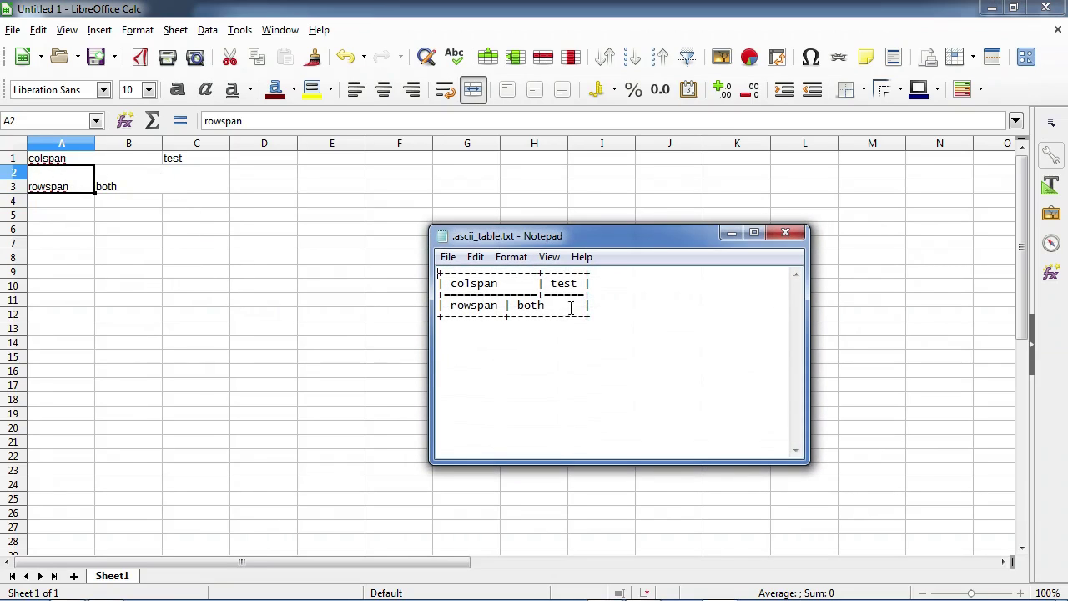
key("ctrl+a")
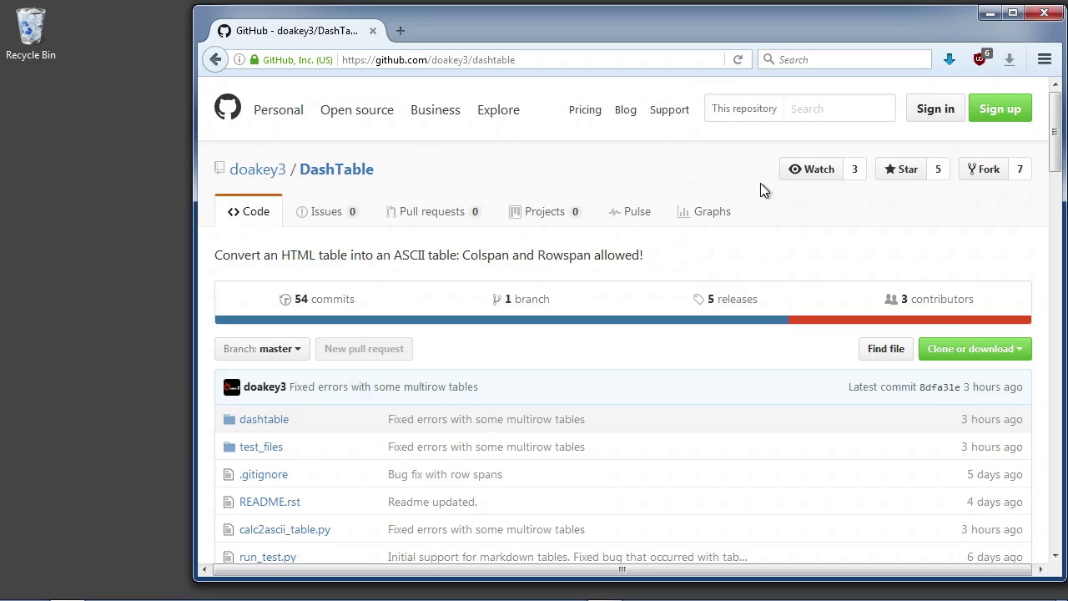
Step: Download the DashTable repository as a ZIP, save DashTable-master.zip to the Desktop, and open it
left_click(968, 348)
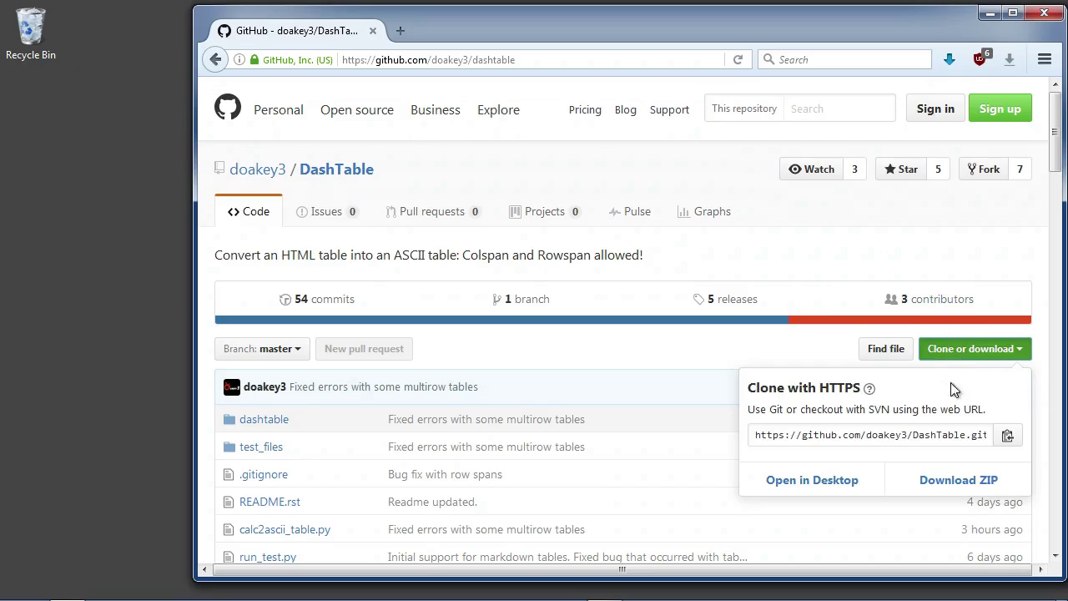
left_click(970, 483)
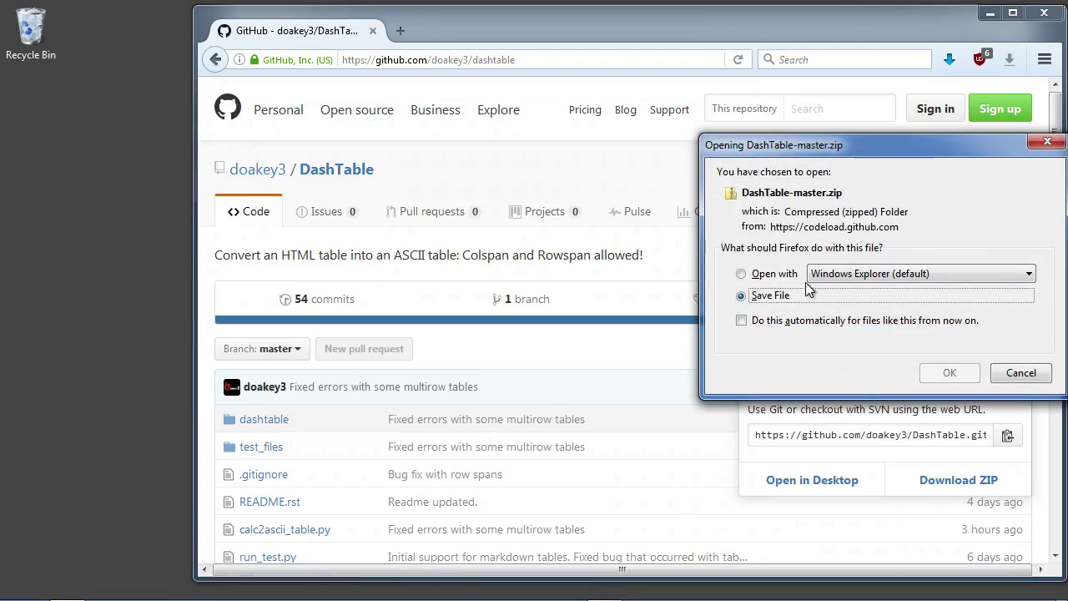
left_click(948, 374)
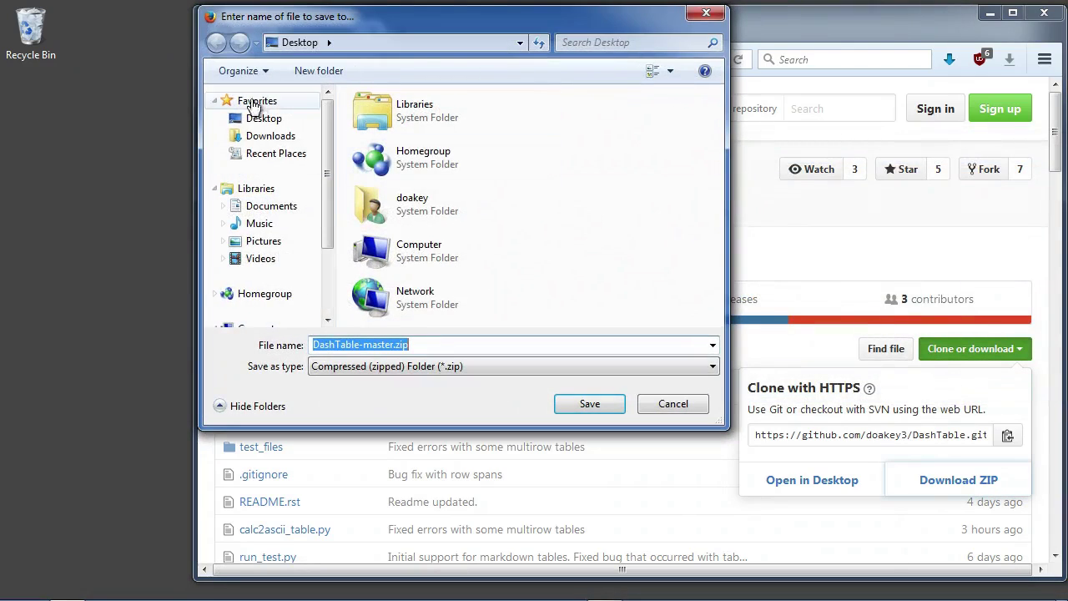
left_click(266, 118)
left_click(587, 404)
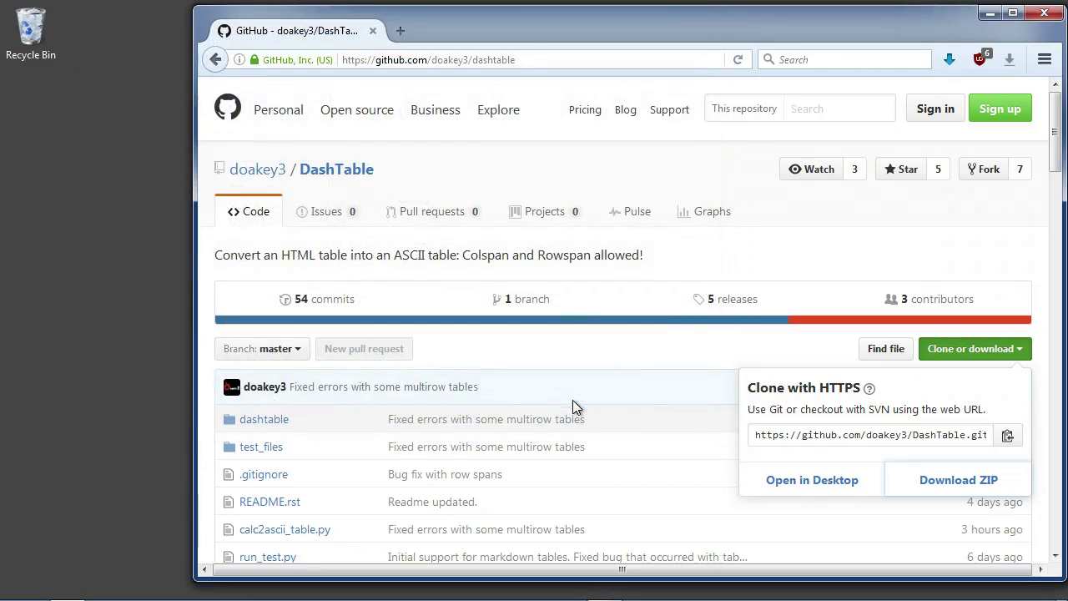
double_click(25, 109)
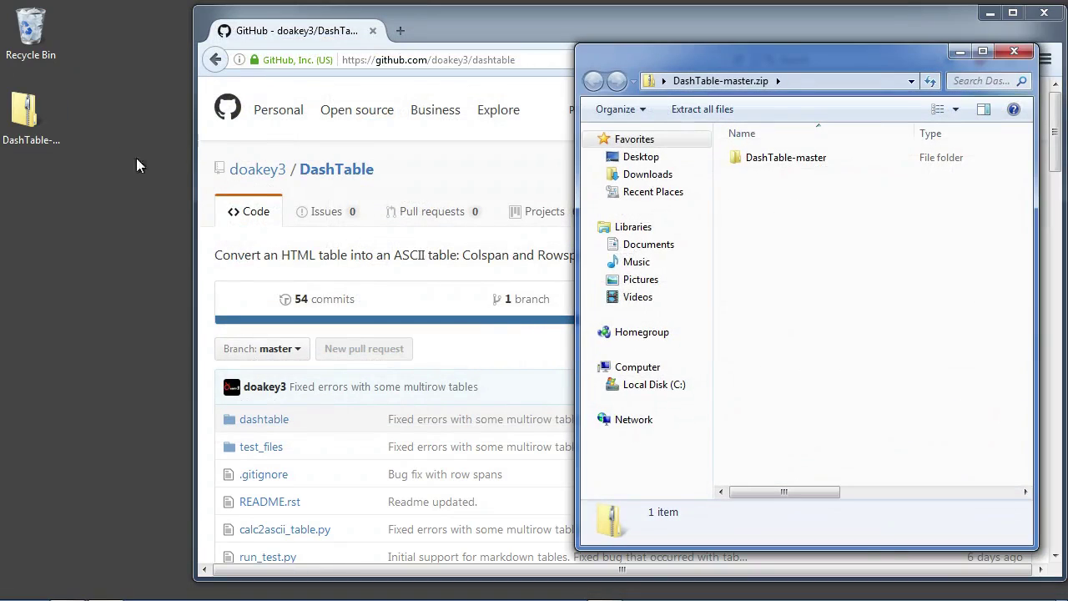
Step: Copy calc2ascii_table.py from DashTable-master to the desktop and delete the downloaded ZIP
double_click(789, 159)
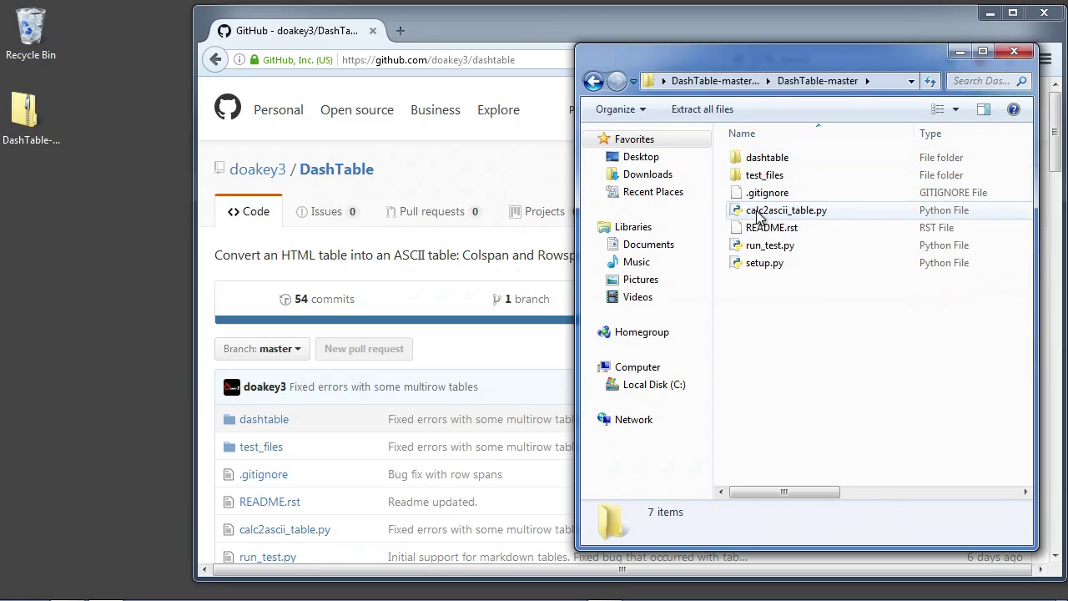
left_click_drag(795, 218, 136, 272)
left_click(1013, 51)
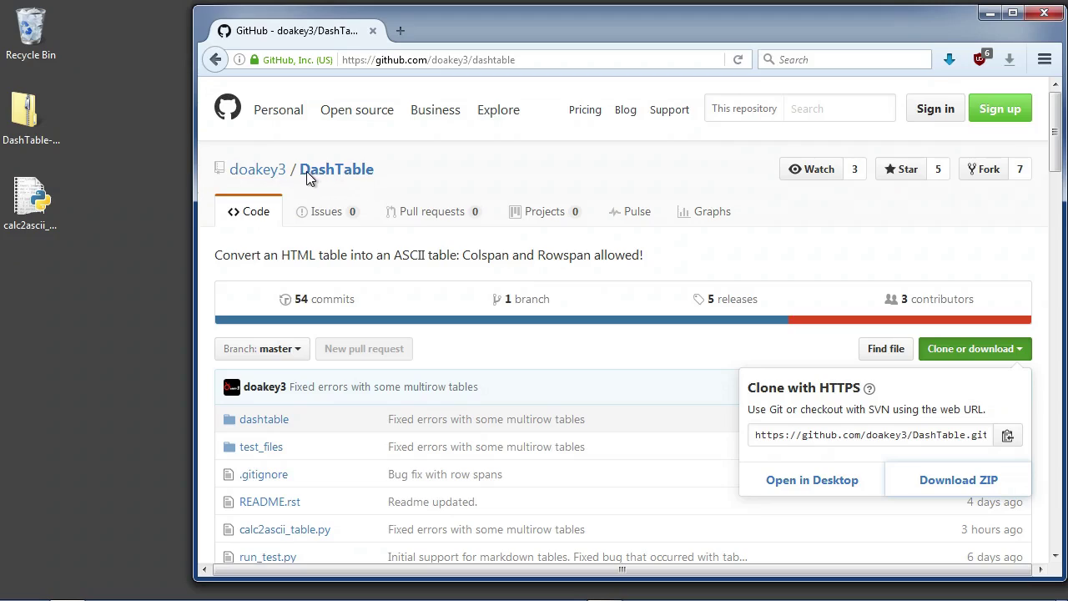
left_click_drag(32, 115, 33, 30)
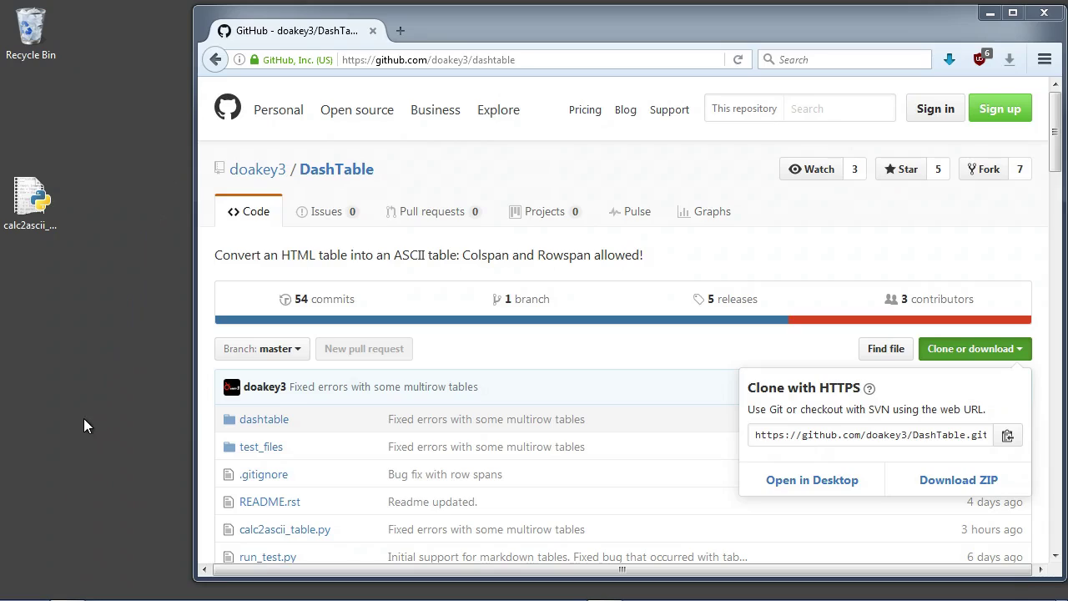
Step: Launch cmd.exe from the Start search as administrator
left_click(21, 590)
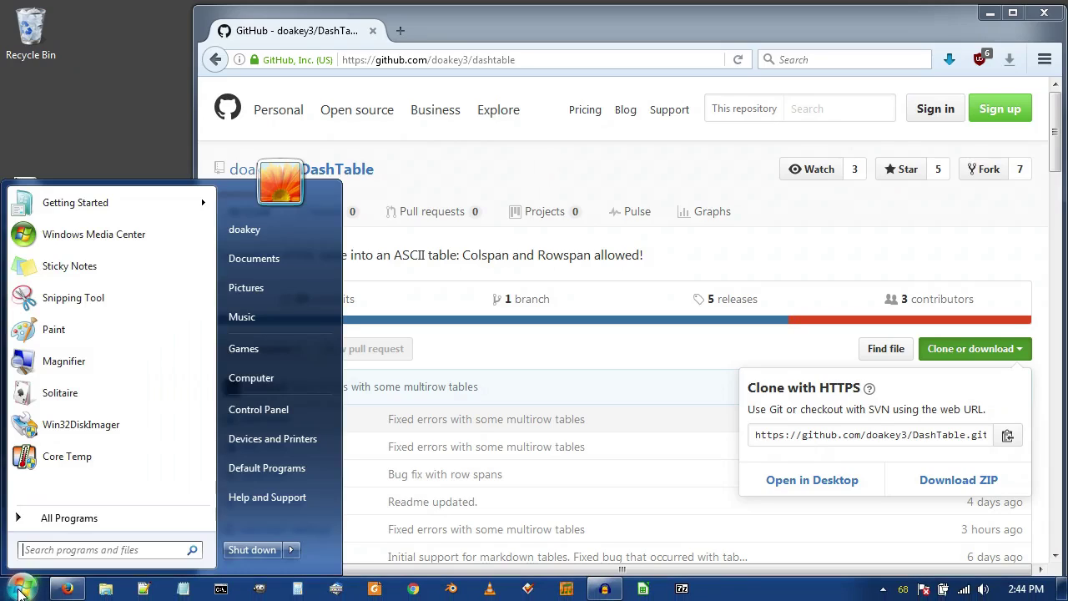
left_click(52, 550)
type("cmd")
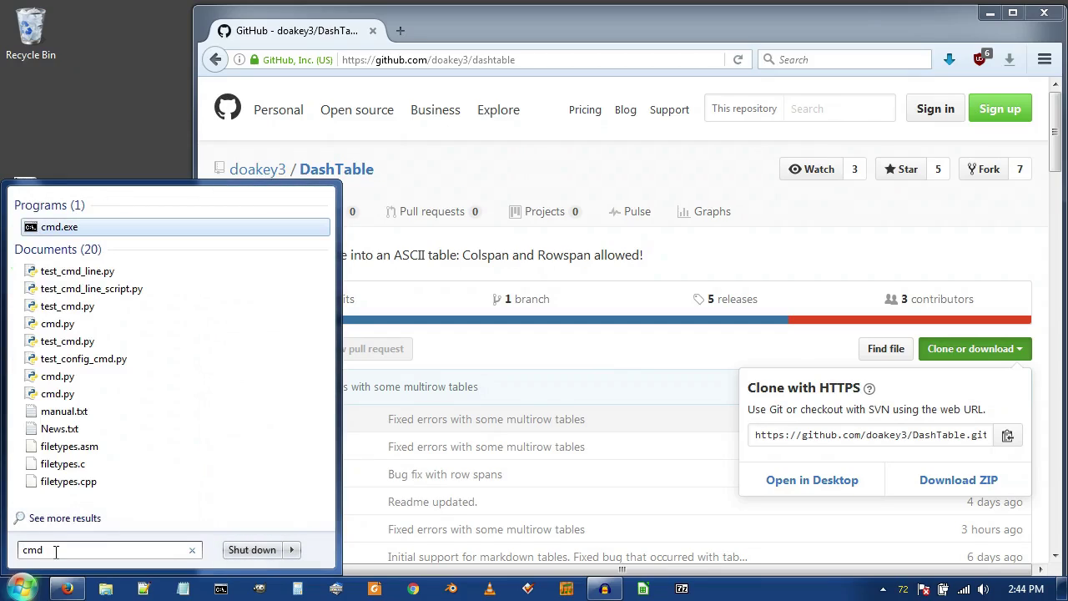
right_click(58, 233)
left_click(119, 259)
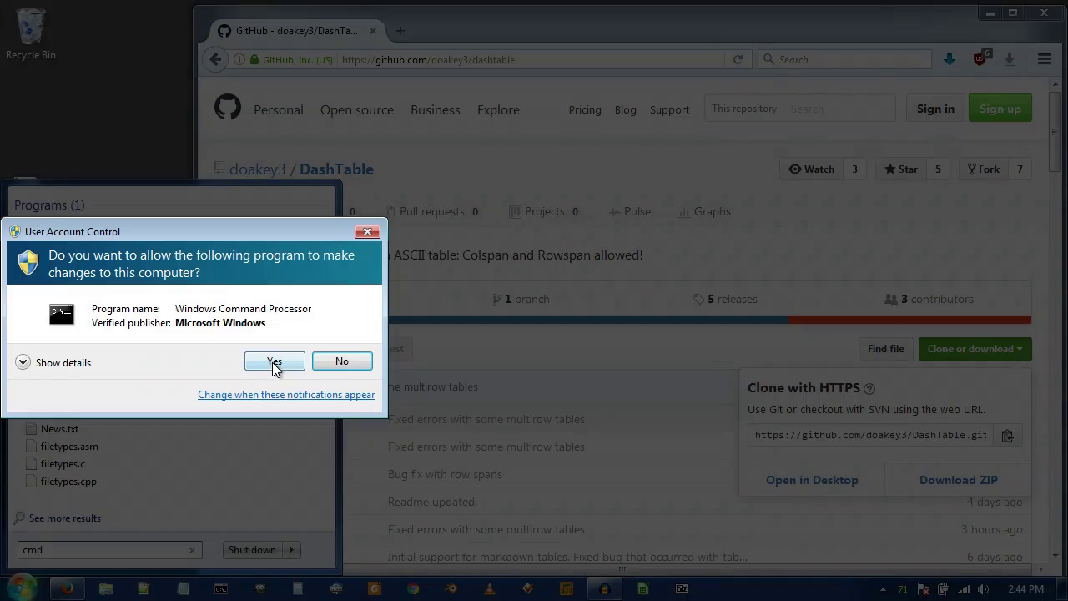
left_click(280, 360)
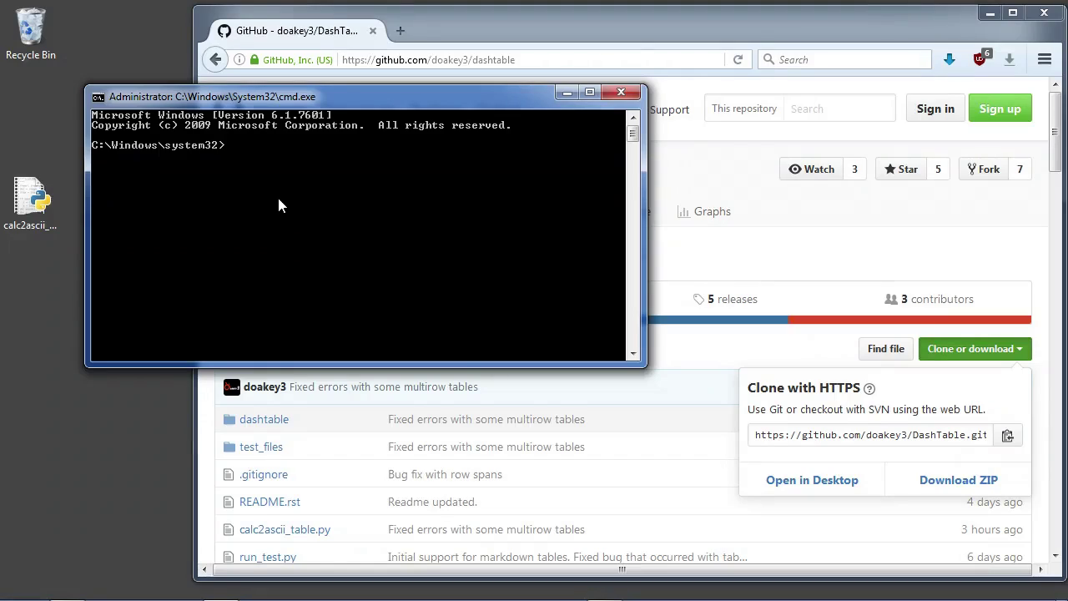
Step: Run 'pip install dashtable' in the administrator Command Prompt
type("pip install dasth")
key("BackSpace")
key("BackSpace")
type("htable")
key("Return")
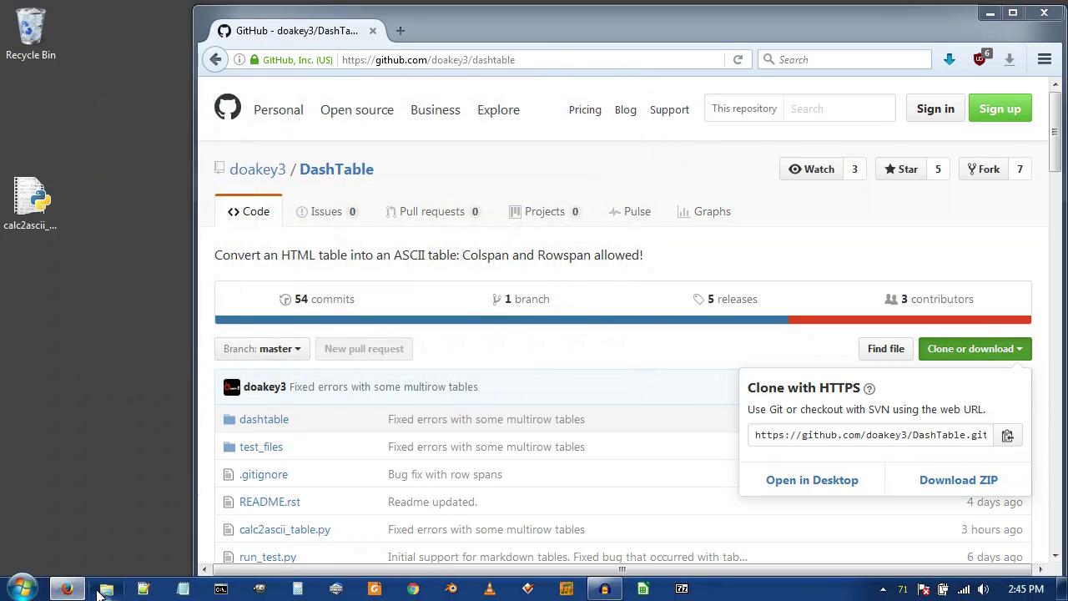
Step: Browse Windows Explorer to C:\Python34\Lib\site-packages
left_click(105, 591)
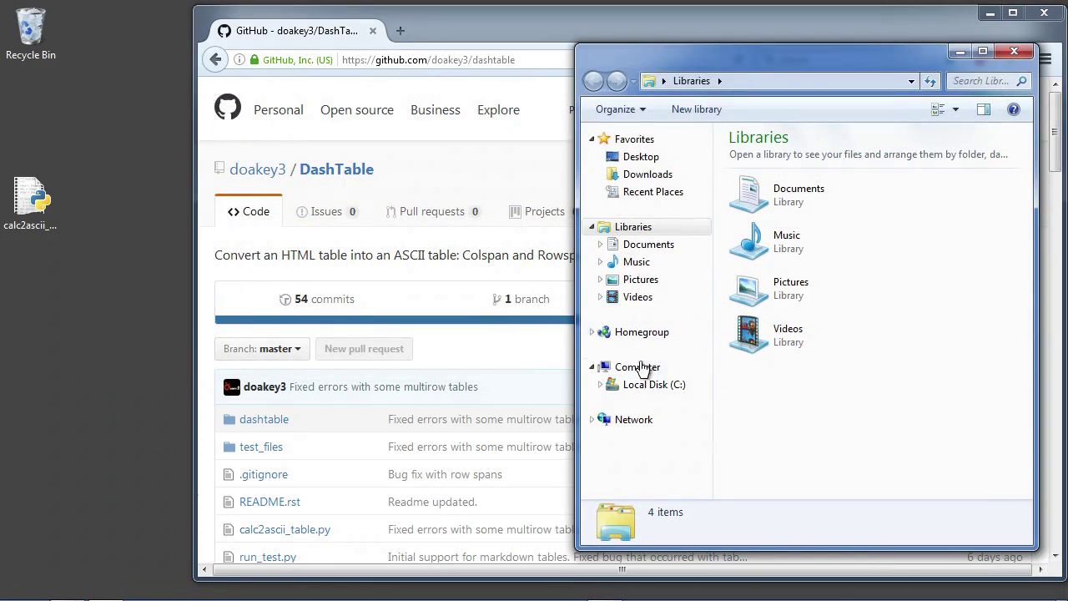
left_click(649, 386)
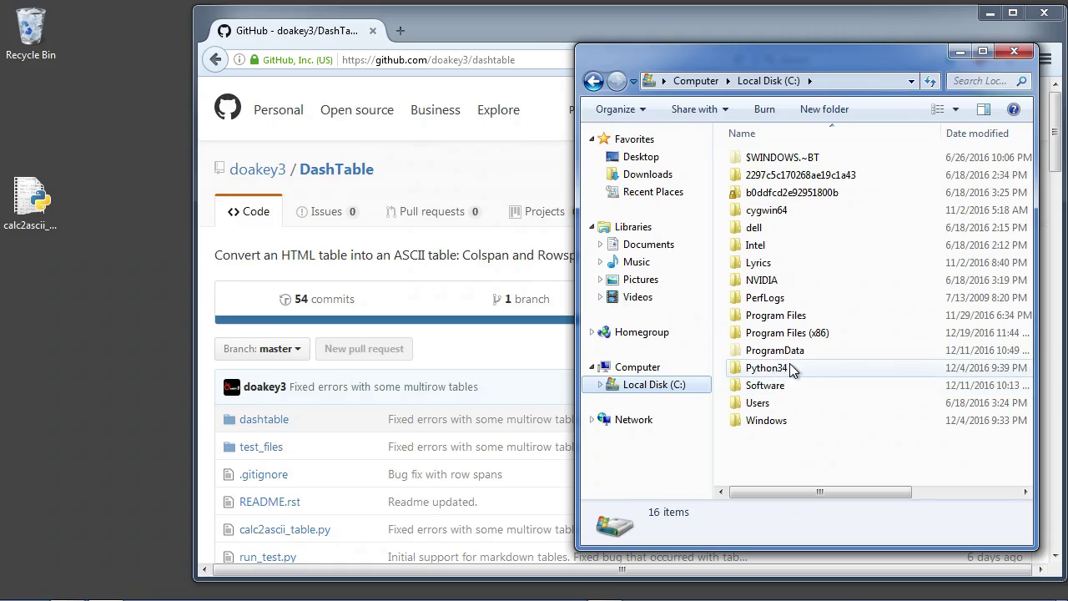
mouse_move(780, 367)
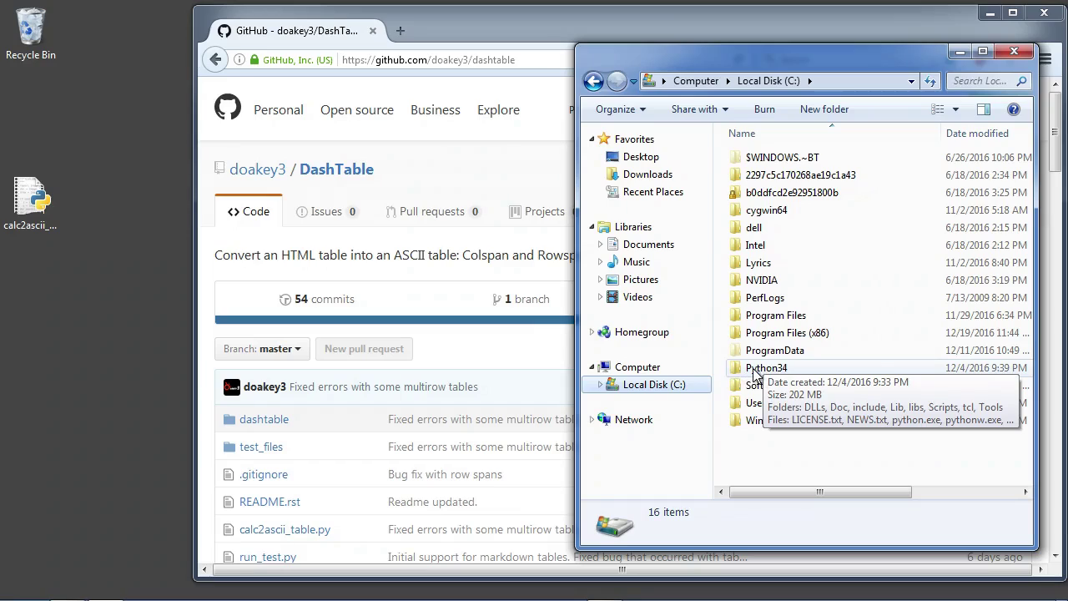
double_click(761, 369)
double_click(755, 212)
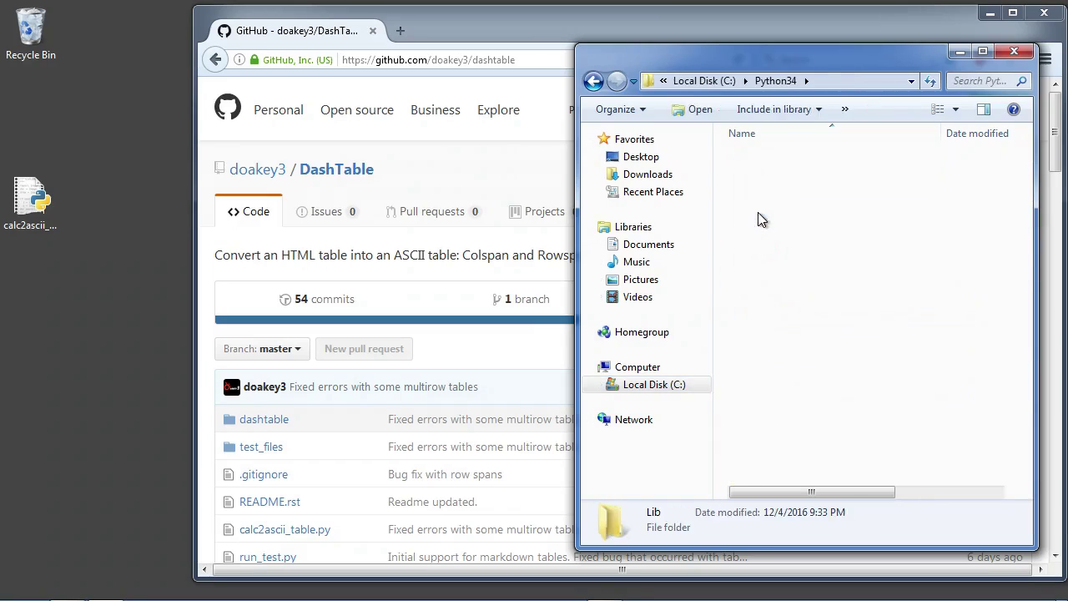
scroll(764, 250, "down", 4)
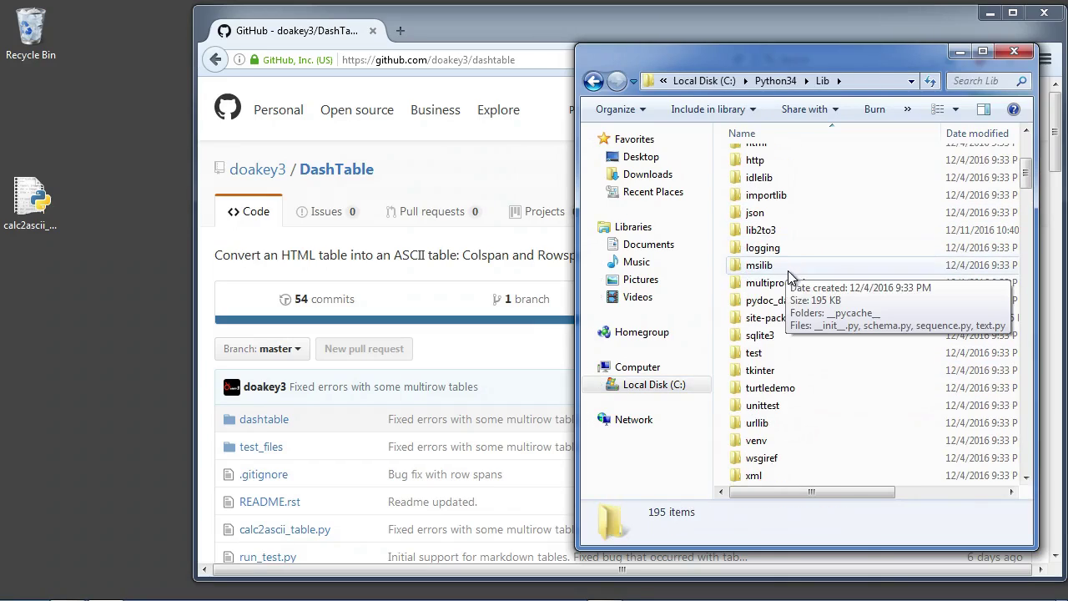
double_click(785, 320)
Step: Point out the bs4 and newly installed dashtable folders in site-packages
left_click(755, 228)
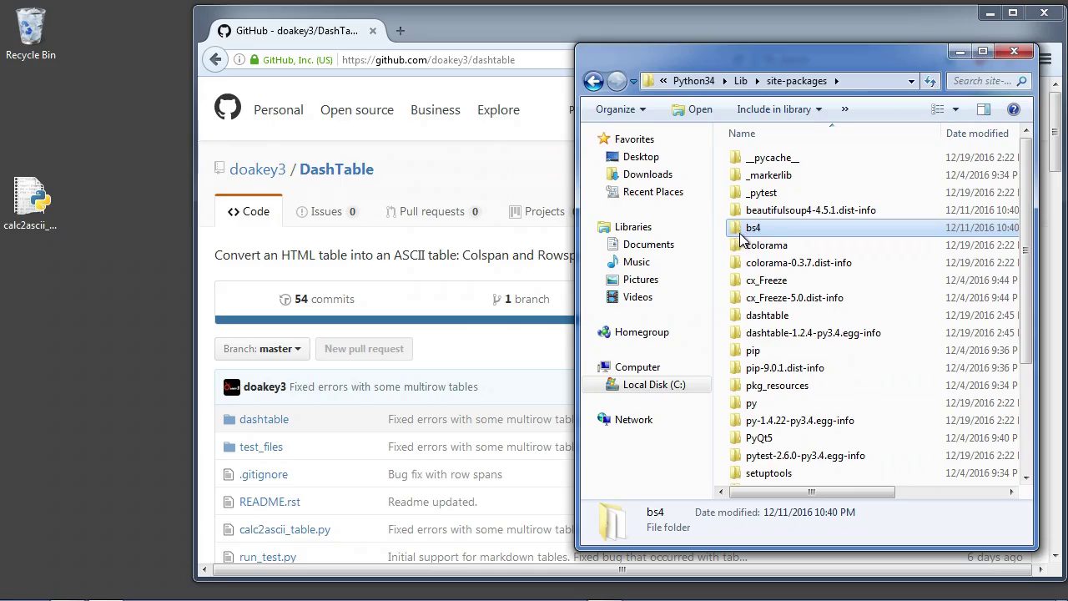
left_click(814, 319)
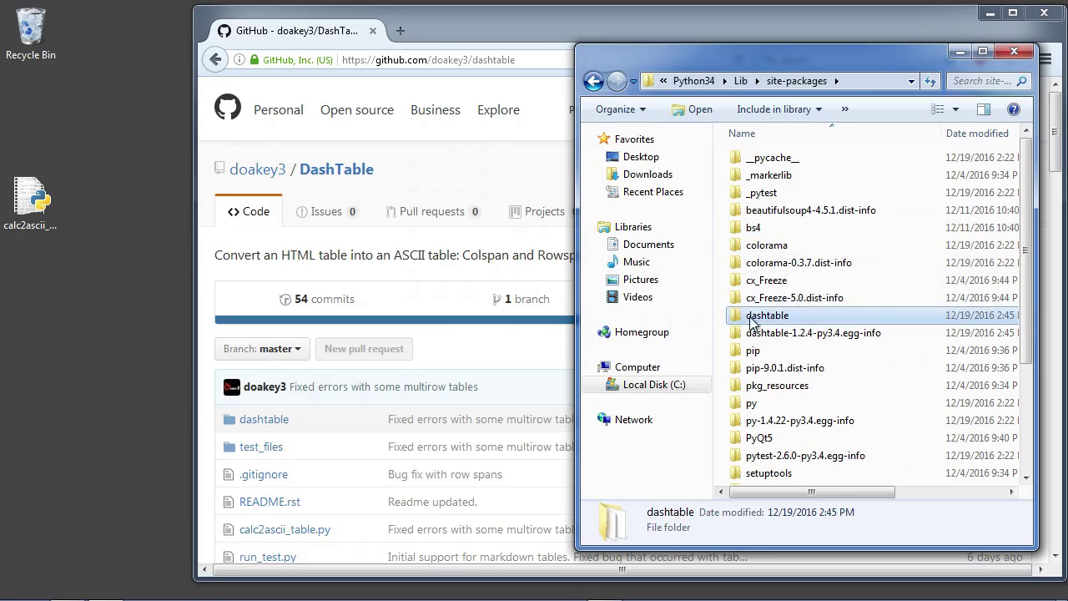
left_click(754, 232)
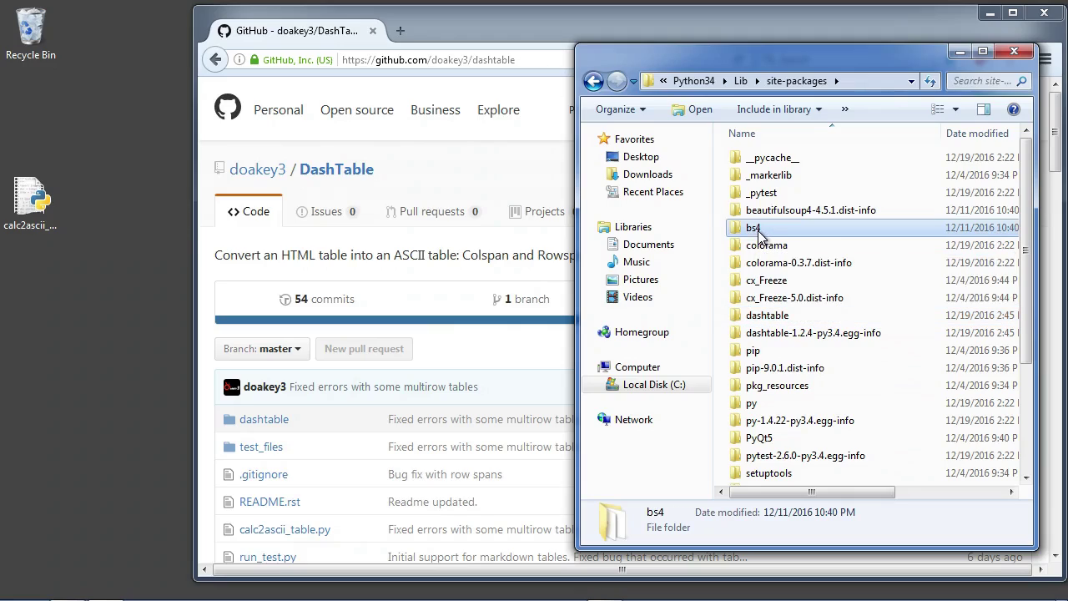
left_click(768, 317)
mouse_move(650, 599)
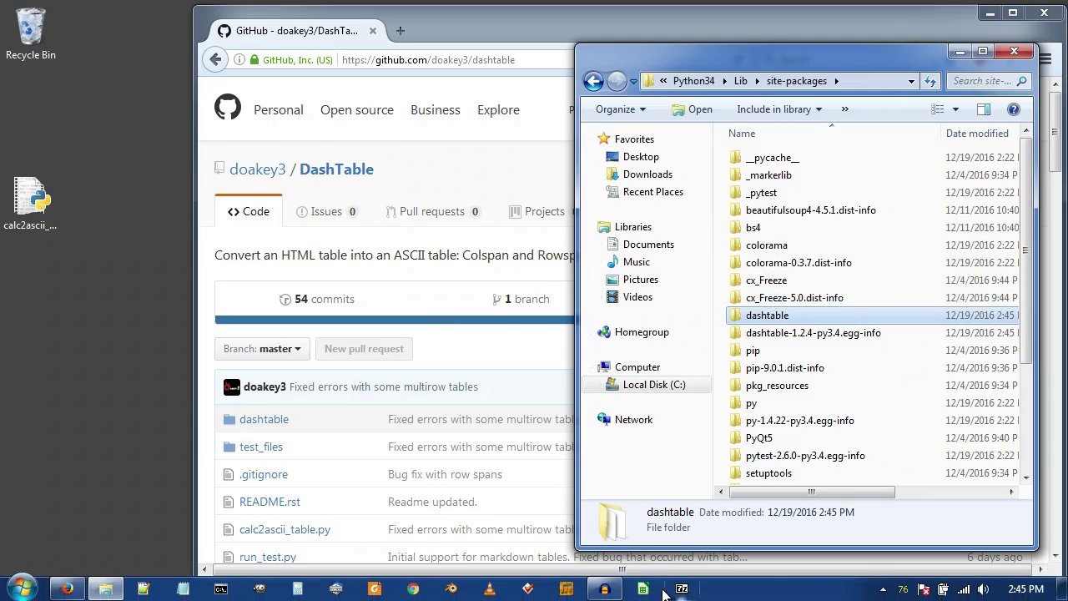
right_click(102, 589)
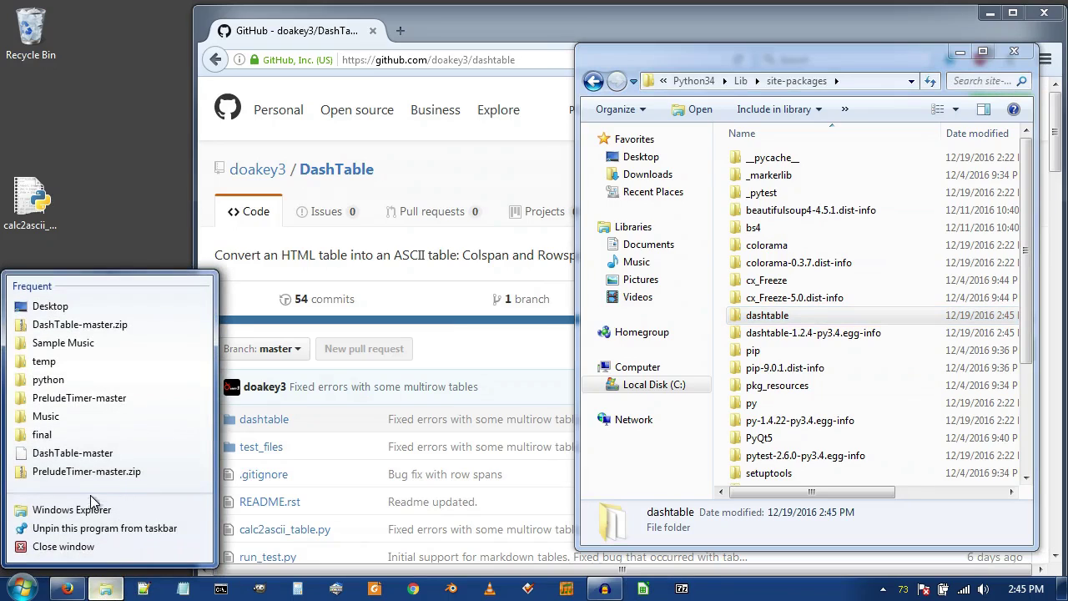
Step: Open a second Explorer window on the left side showing Local Disk (C:)
left_click(86, 507)
left_click_drag(802, 82, 461, 56)
left_click(308, 389)
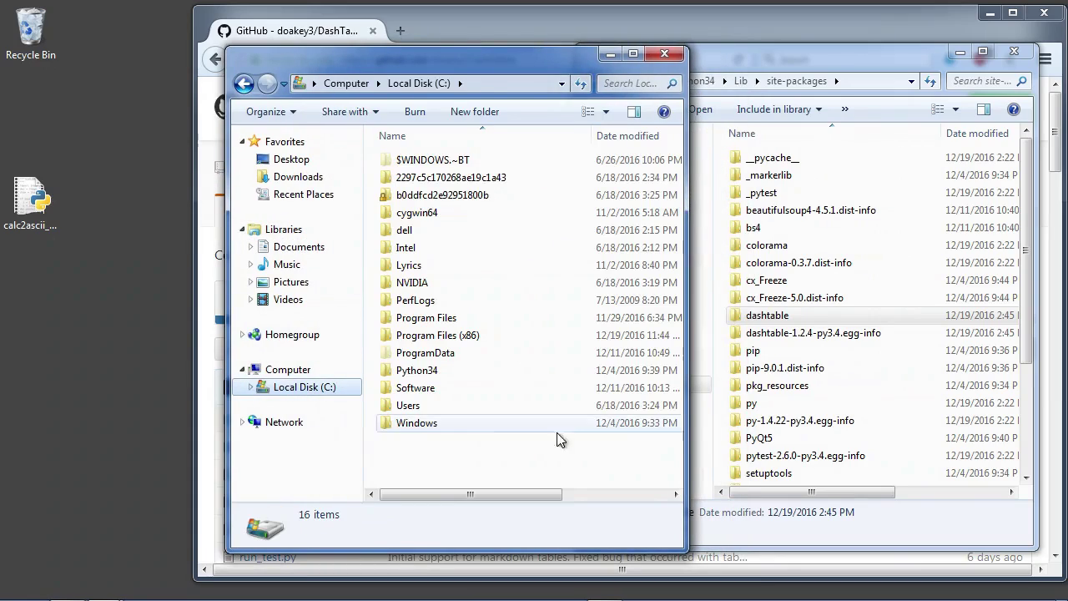
left_click(830, 298)
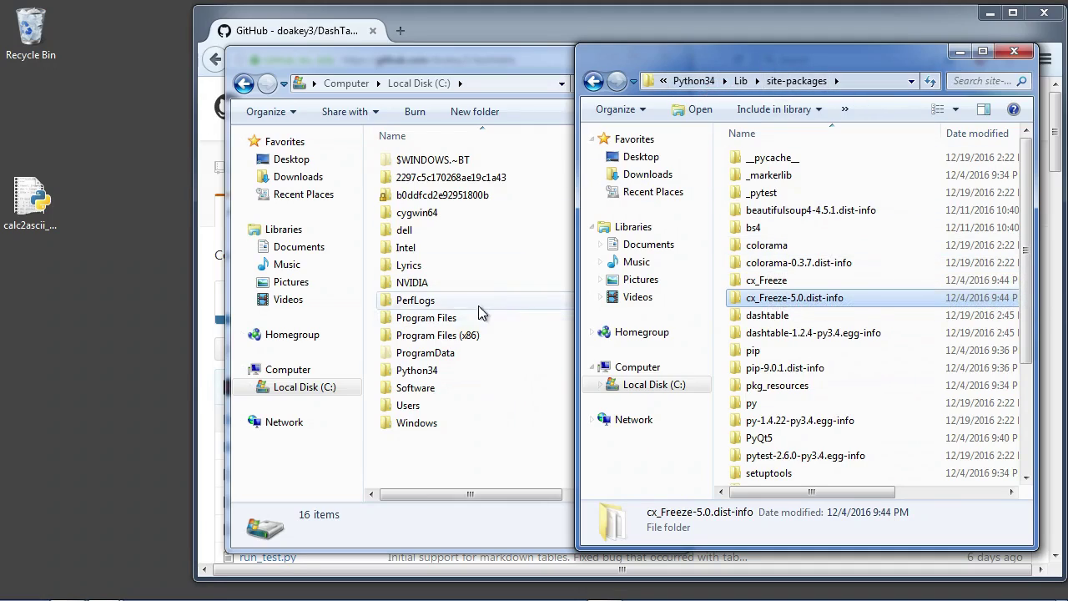
Step: Navigate the left window to Program Files (x86)\LibreOffice 5\program\python-core-3.3.0
double_click(450, 334)
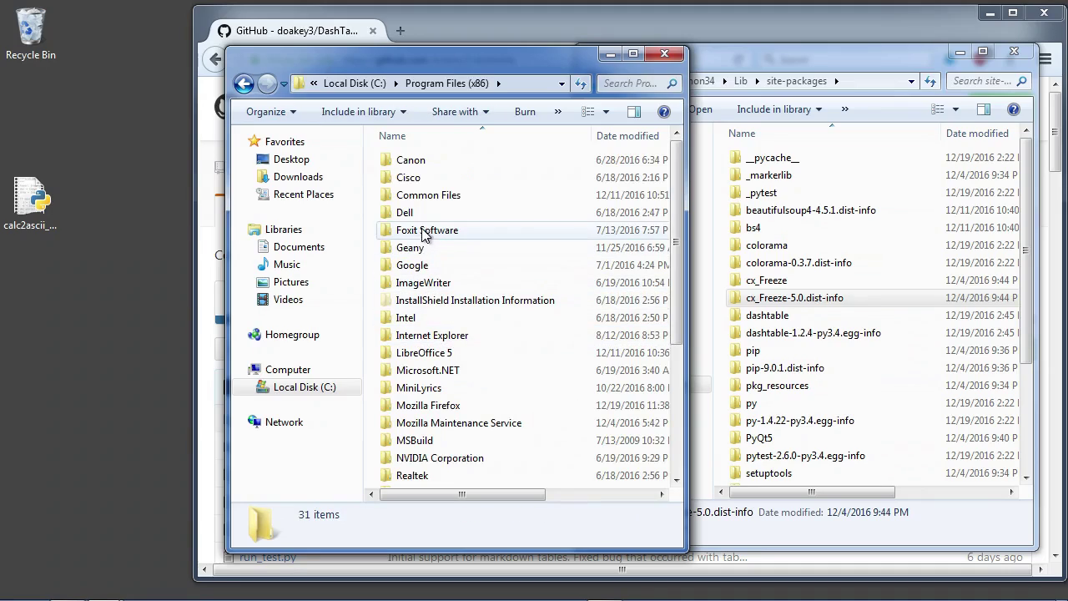
double_click(434, 357)
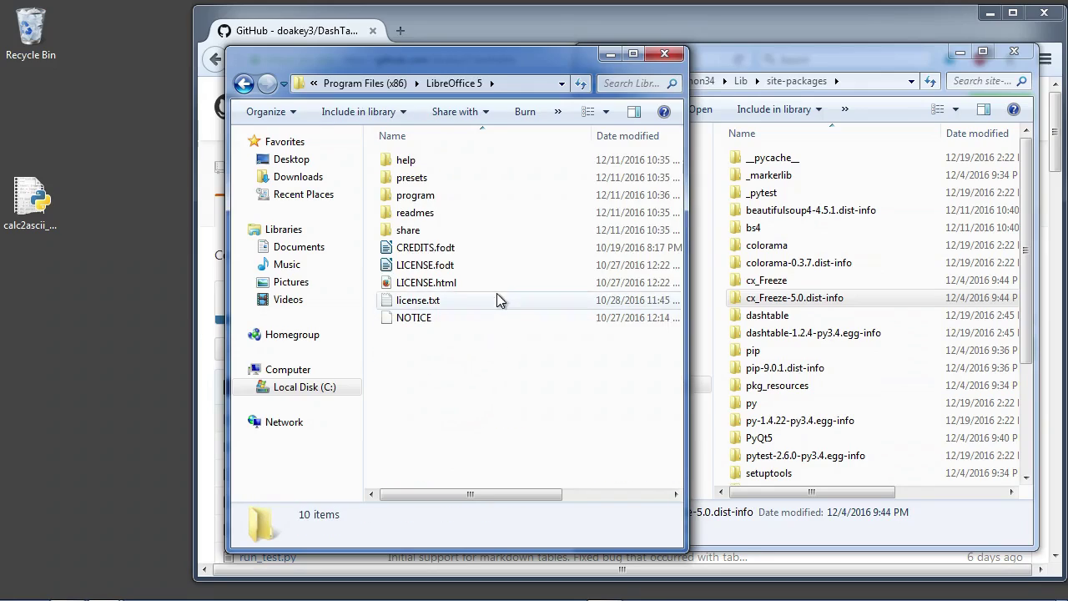
double_click(425, 198)
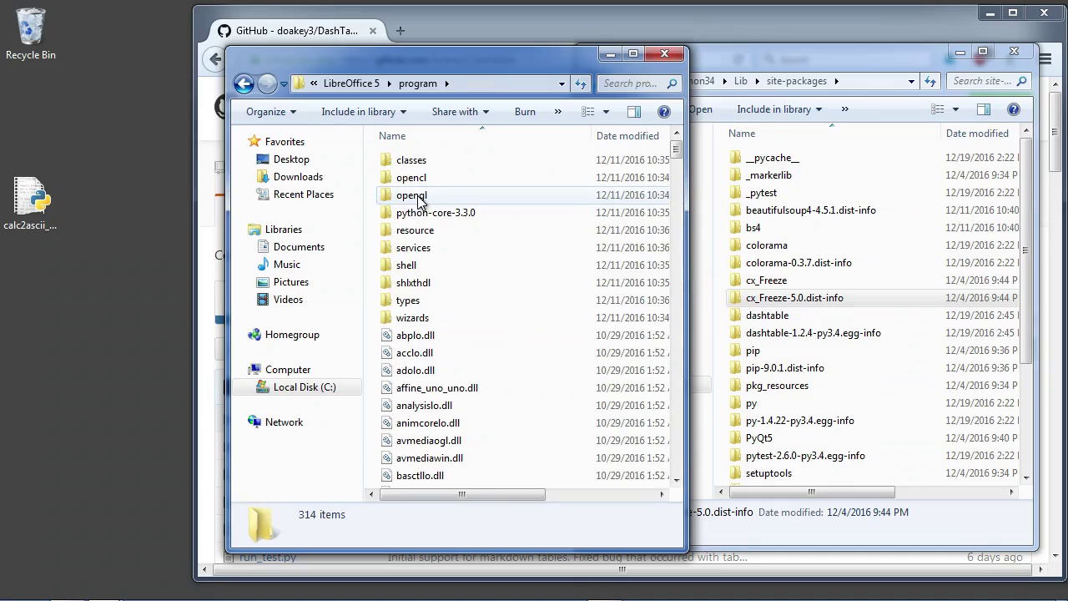
double_click(448, 214)
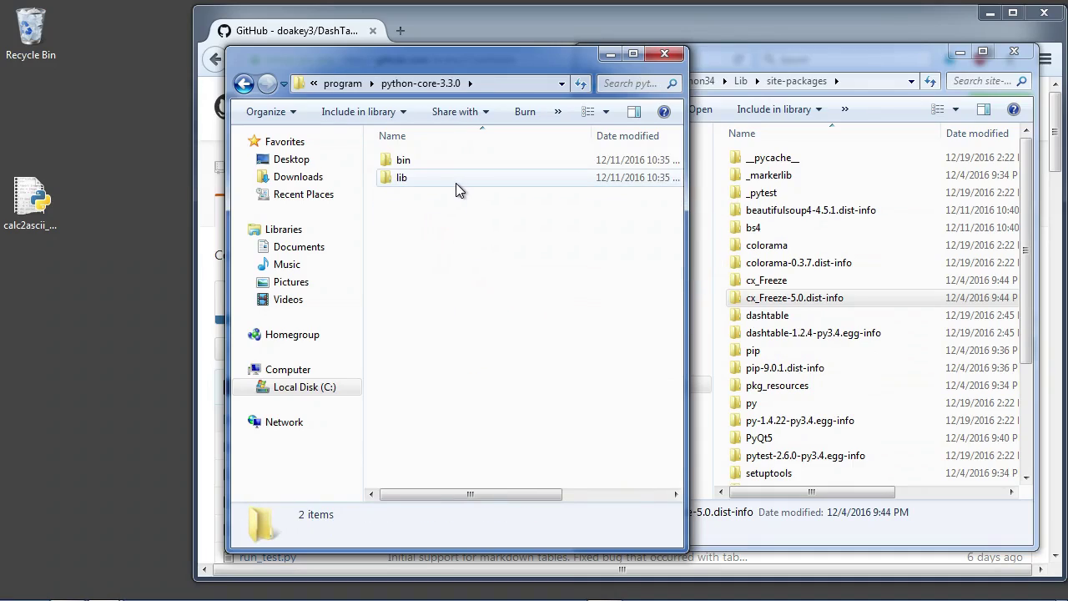
left_click(494, 85)
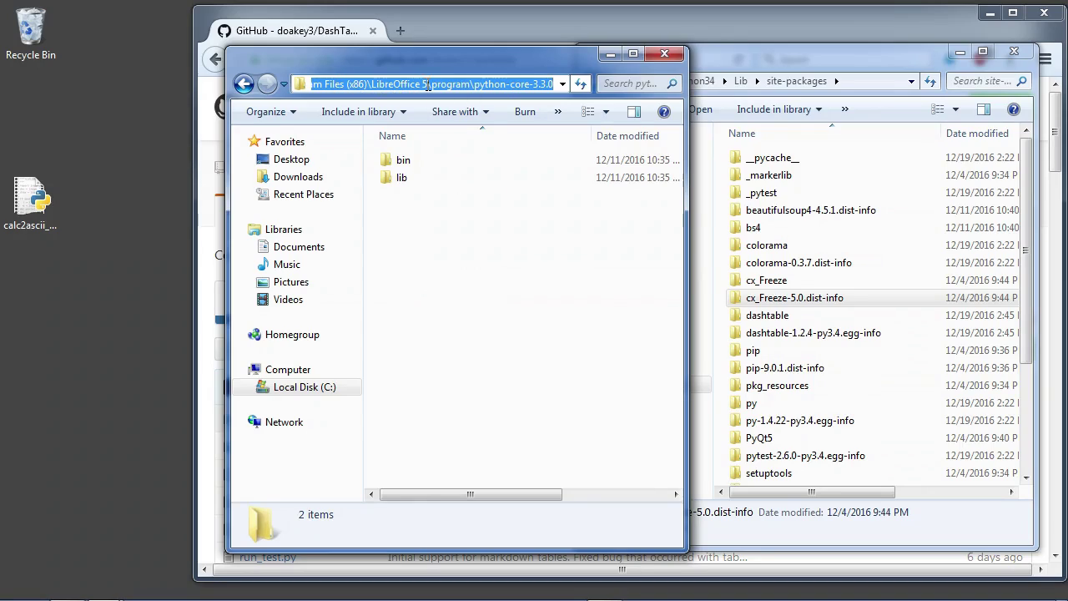
left_click(458, 219)
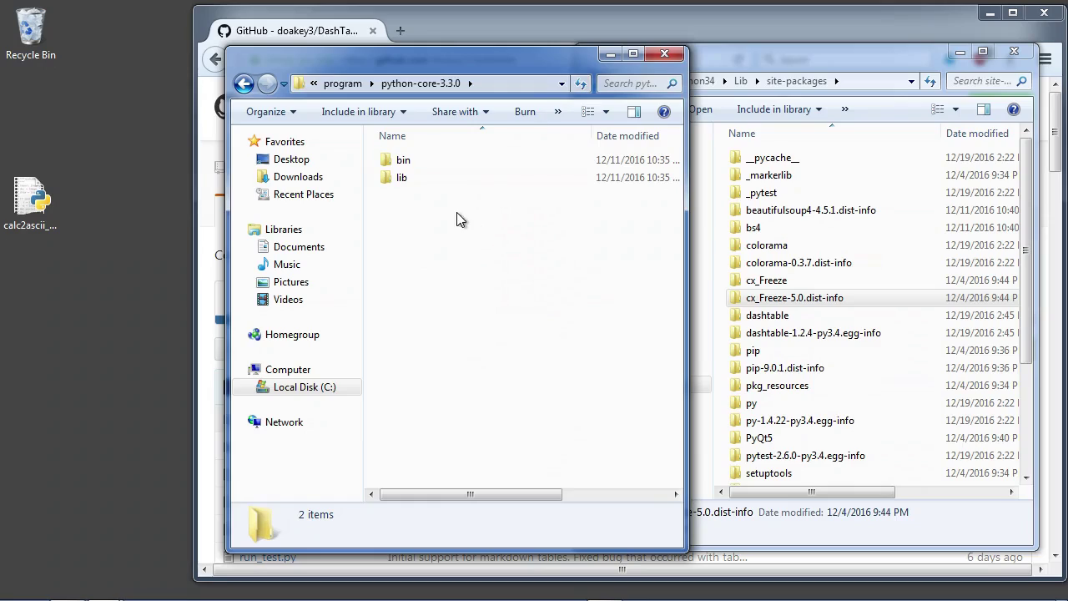
Step: Check the bin folder, then open lib\site-packages and select bs4 in the Python34 window
left_click(402, 163)
double_click(403, 162)
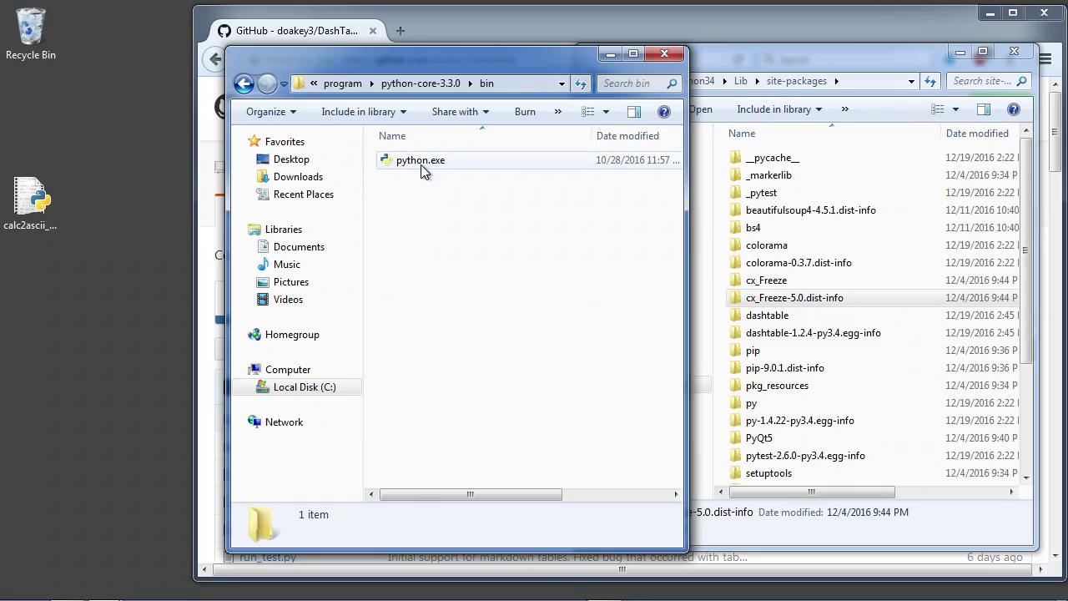
left_click(245, 85)
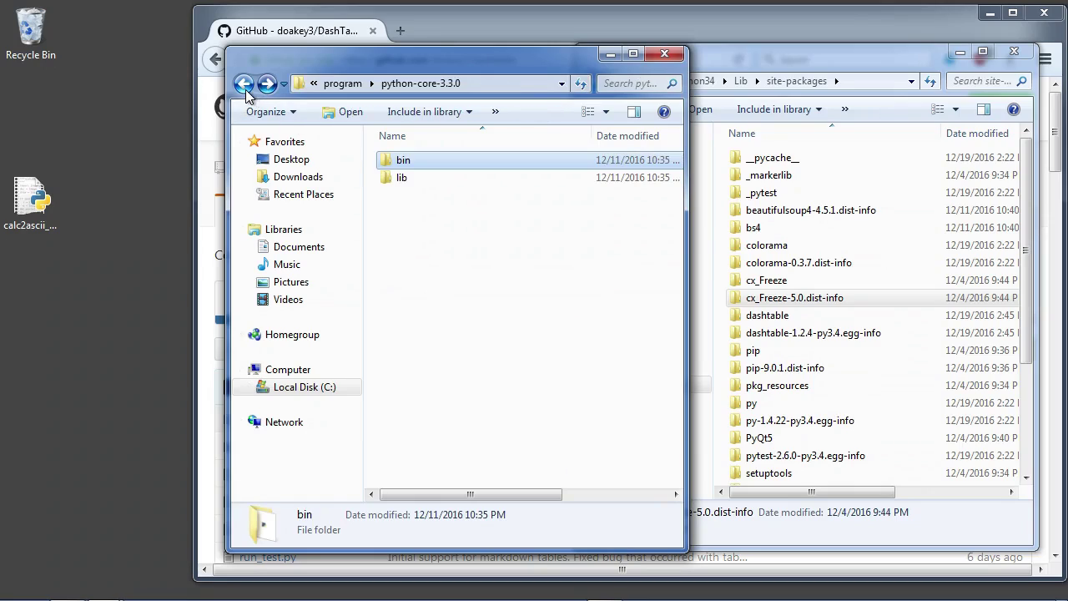
double_click(402, 178)
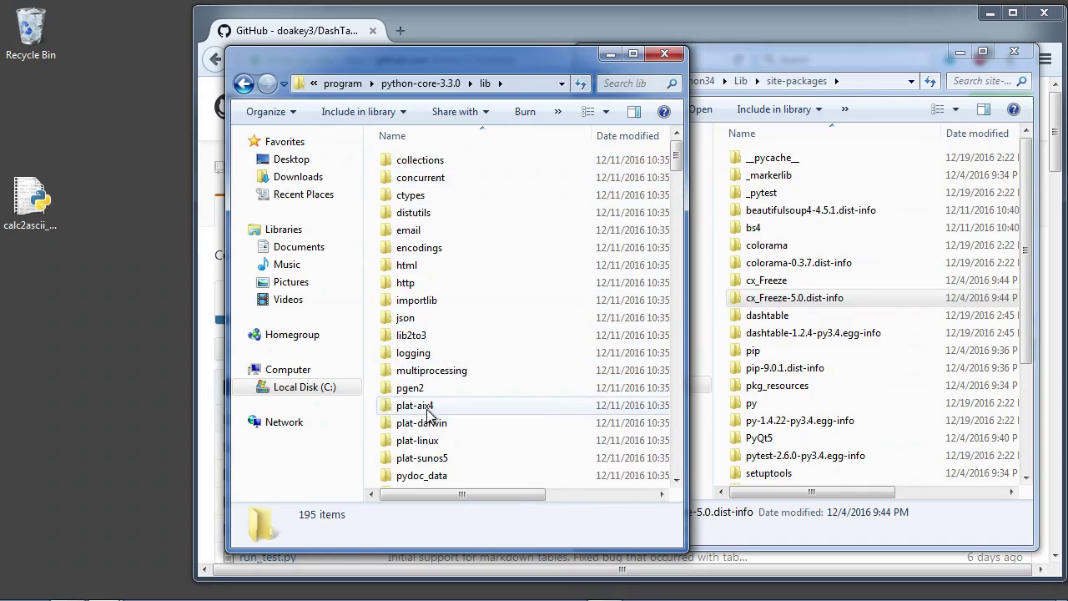
scroll(429, 444, "down", 1)
double_click(429, 443)
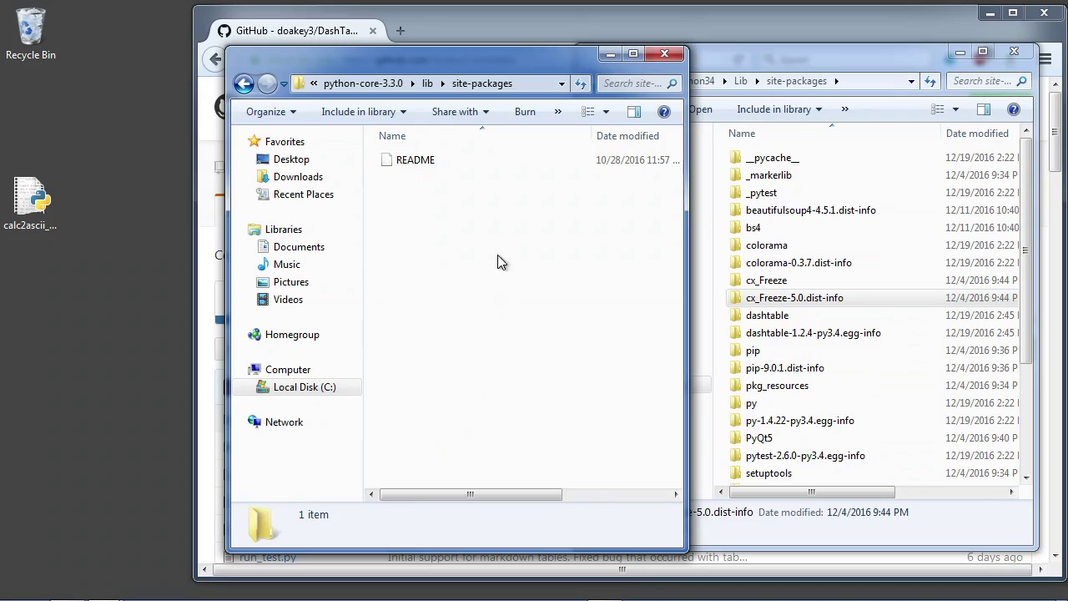
left_click(754, 229)
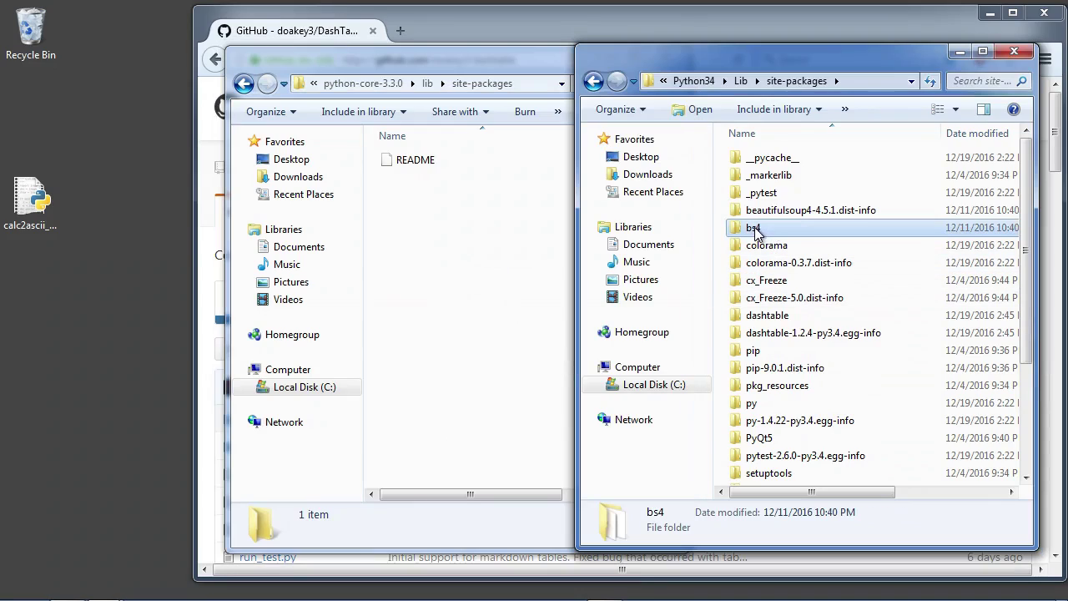
Step: Copy bs4 and dashtable into LibreOffice's site-packages folder, granting administrator permission
left_click(769, 317, "ctrl")
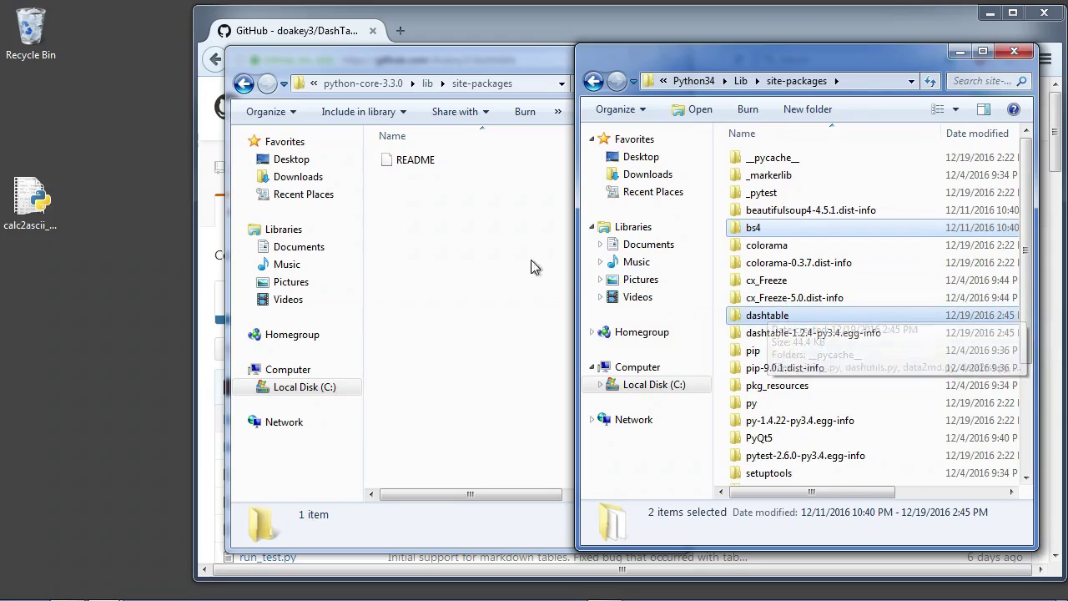
left_click(466, 252)
key("ctrl+v")
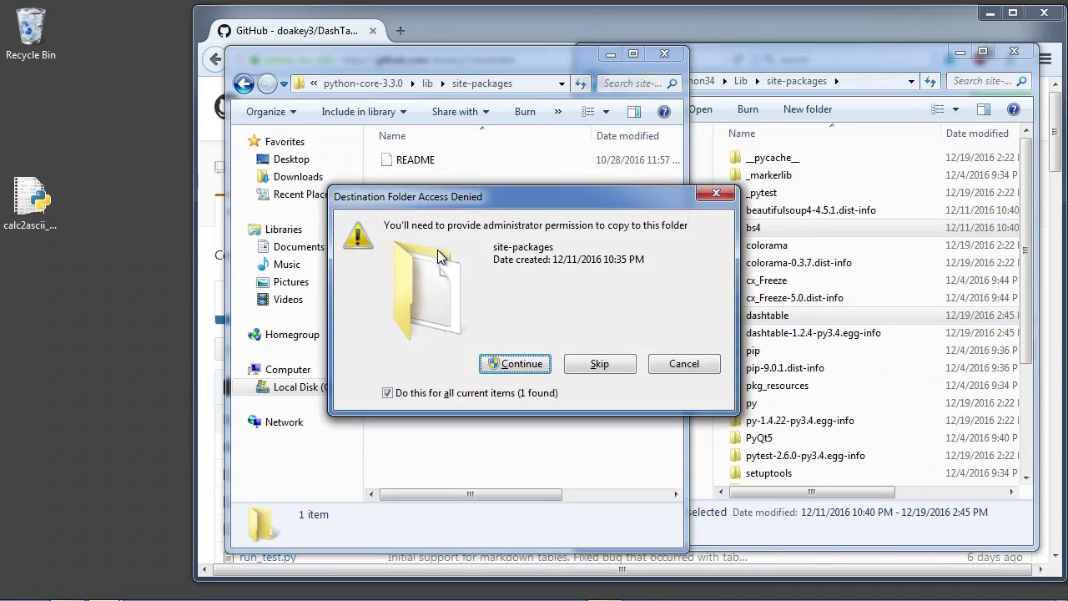
left_click(511, 365)
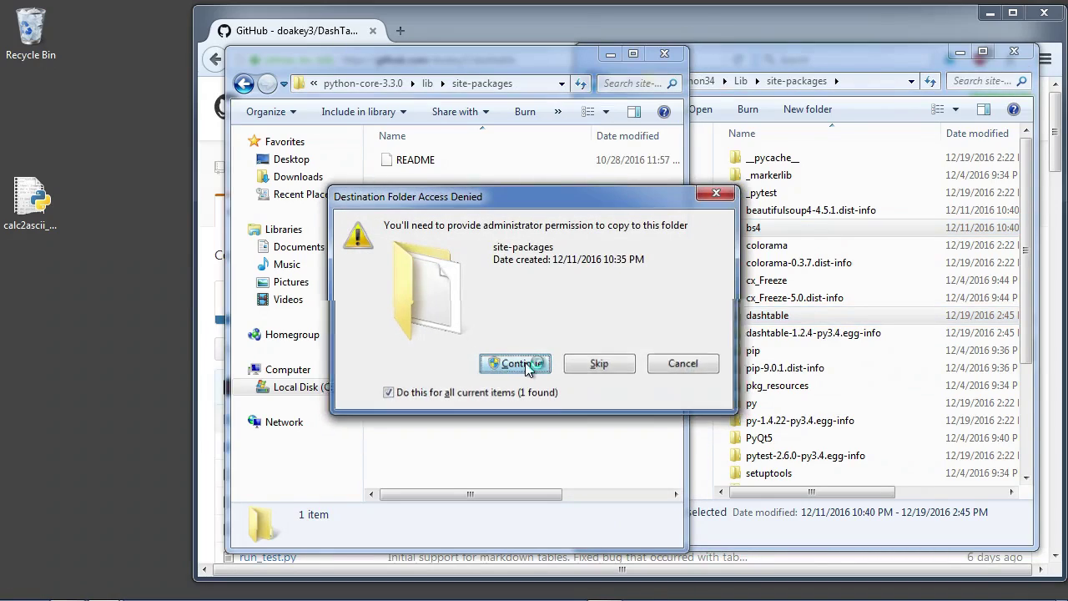
left_click(507, 328)
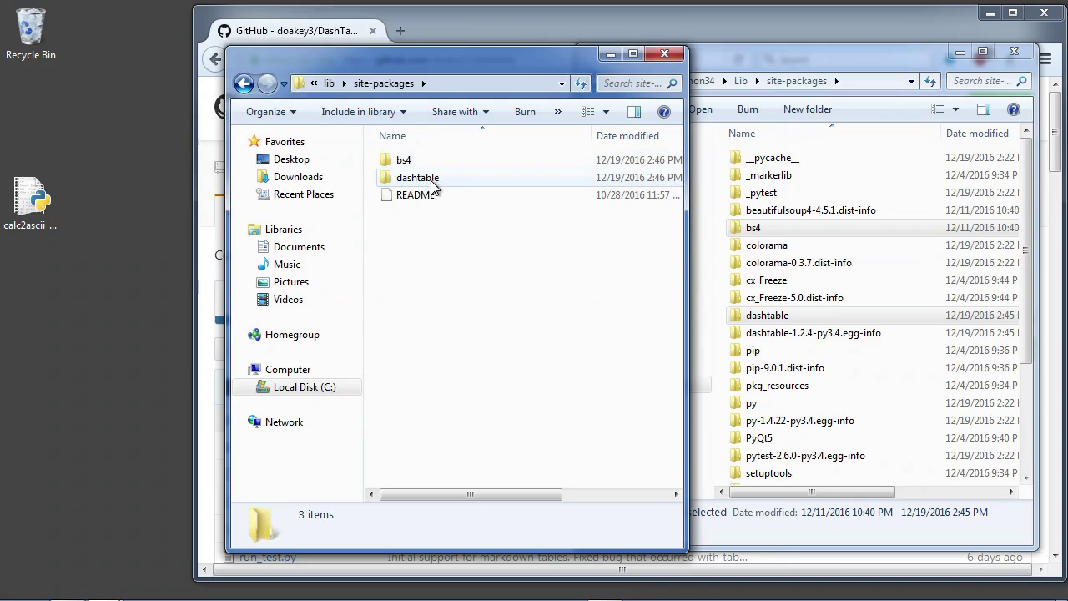
Step: Go back up four levels to the LibreOffice 5 folder
left_click(243, 83)
left_click(243, 84)
left_click(243, 84)
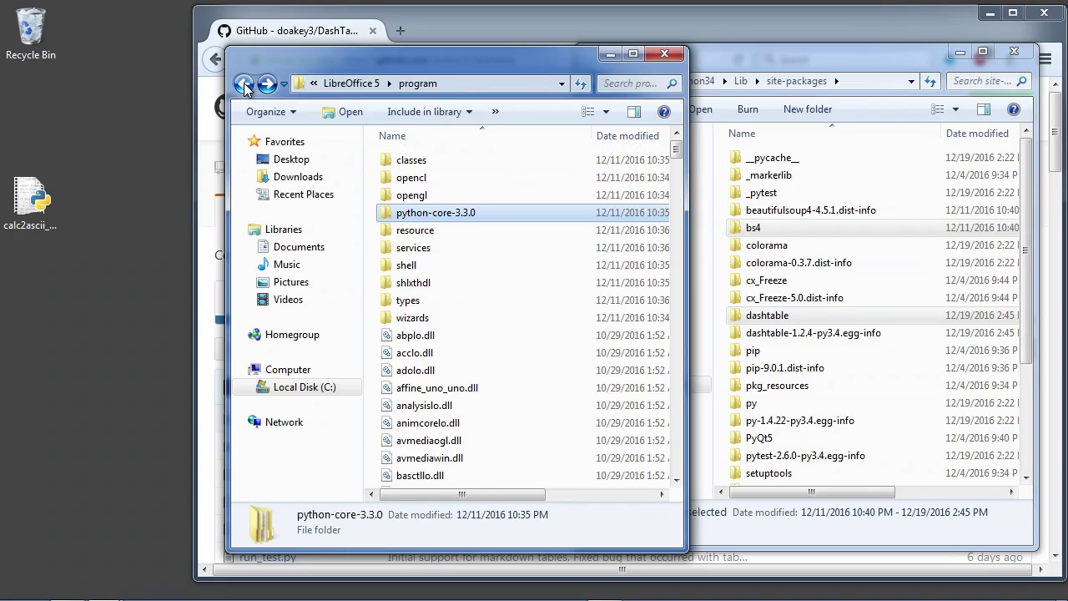
left_click(243, 83)
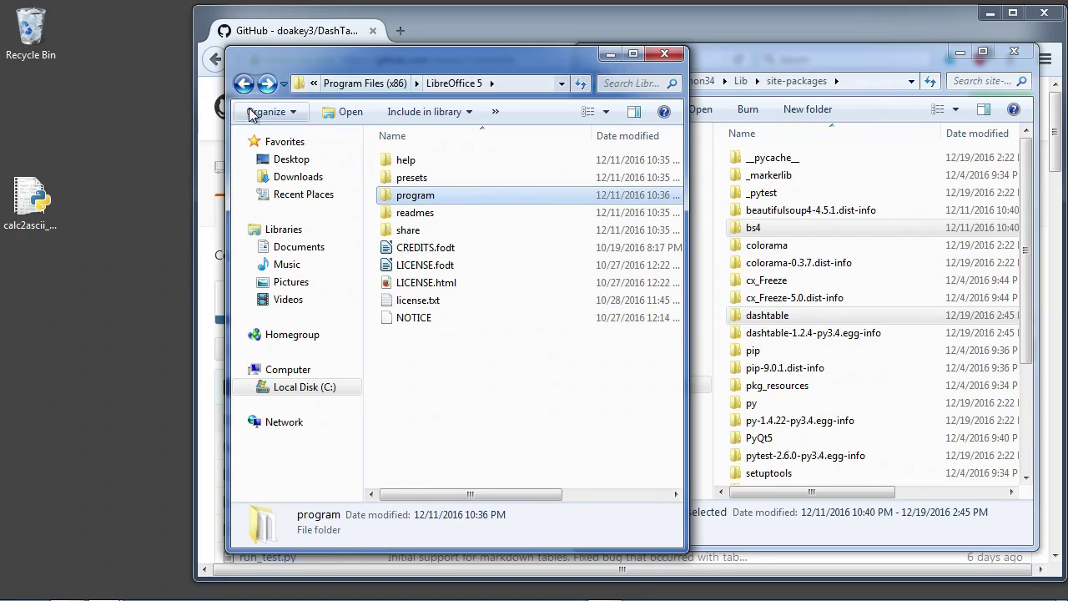
Step: Move calc2ascii_table.py from the desktop into LibreOffice 5's share\Scripts\python folder
left_click(48, 236)
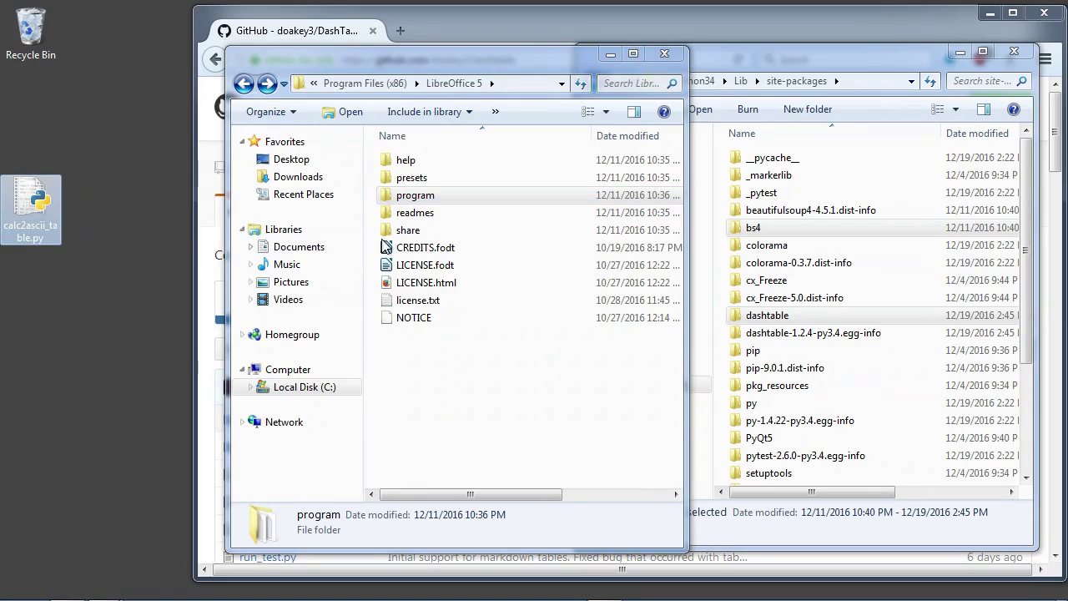
double_click(408, 231)
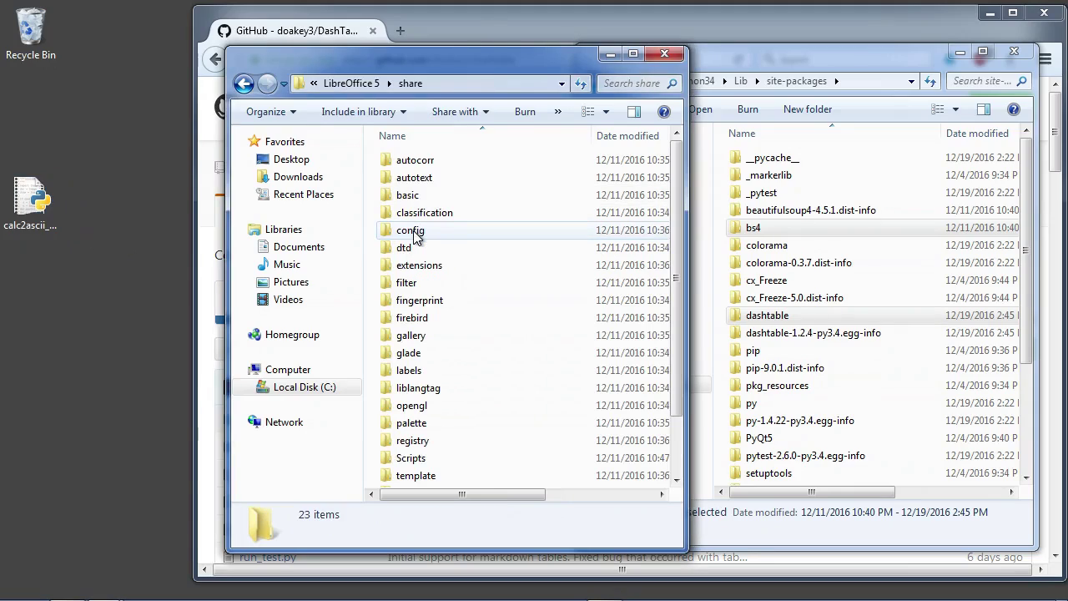
double_click(422, 458)
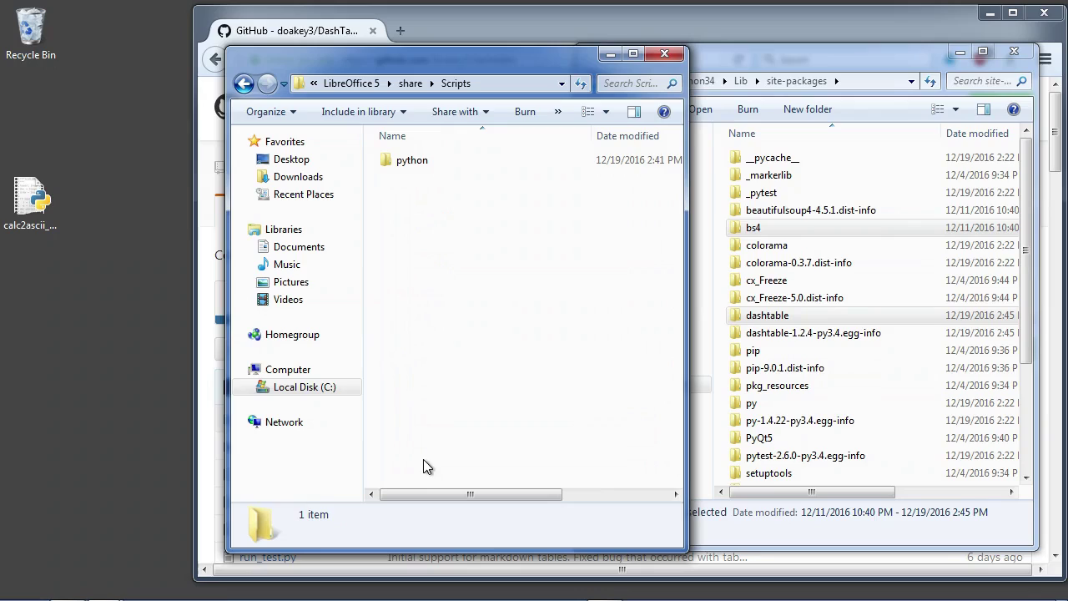
double_click(405, 160)
left_click_drag(34, 192, 454, 312)
left_click(517, 381)
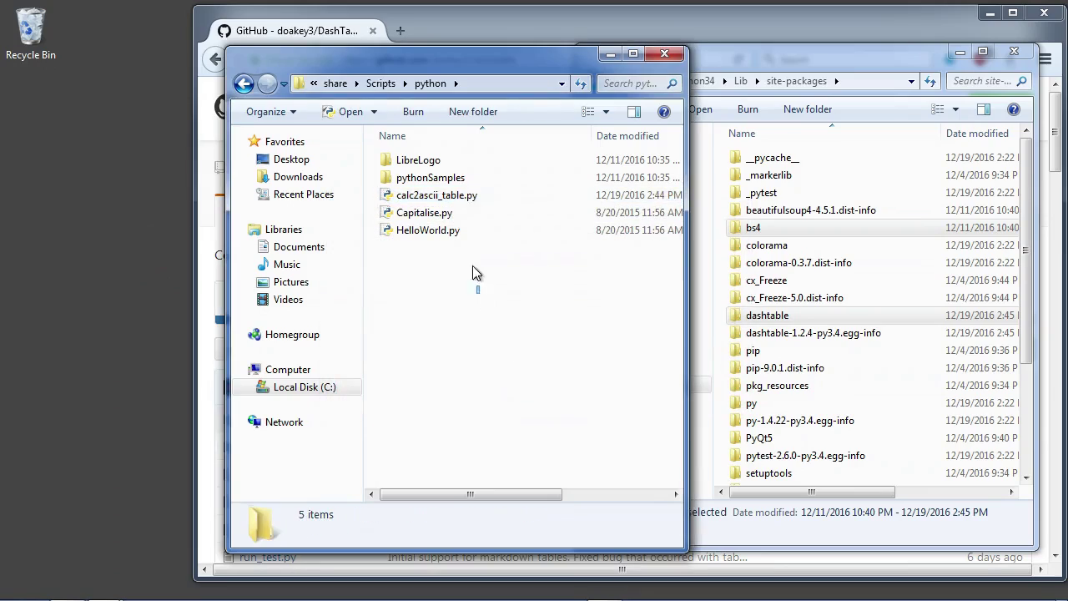
Step: Inspect the full share\Scripts\python path in the address bar
left_click(505, 84)
left_click(547, 85)
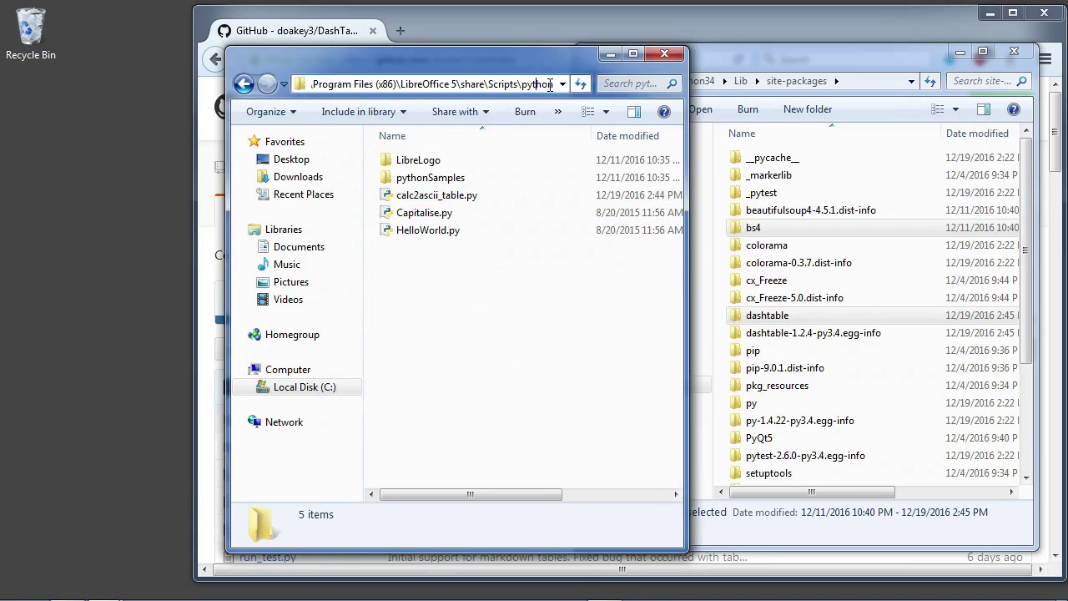
left_click_drag(551, 85, 348, 84)
left_click(337, 85)
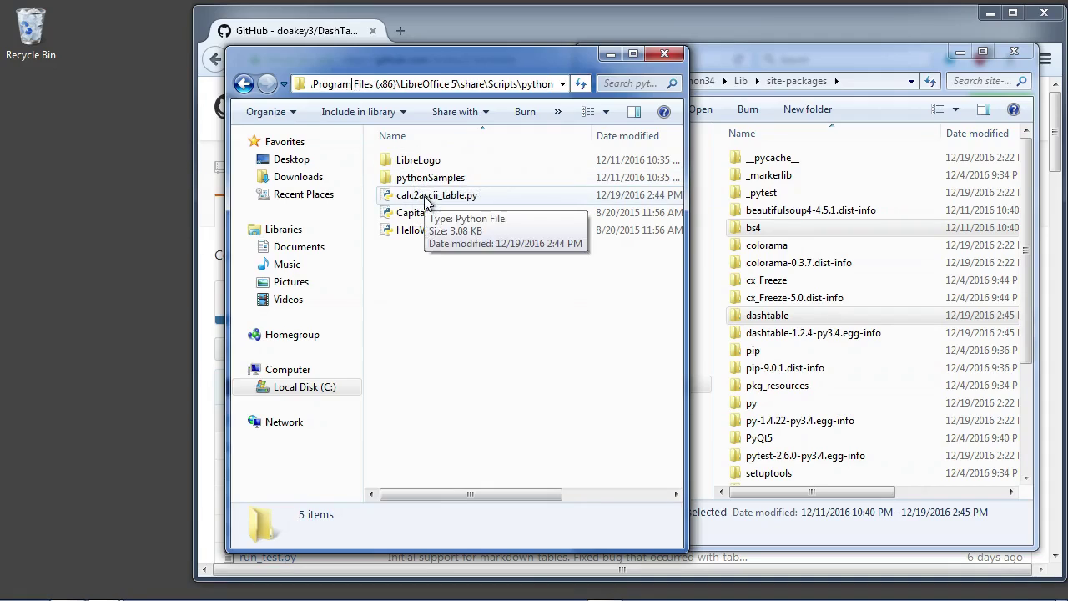
left_click(438, 272)
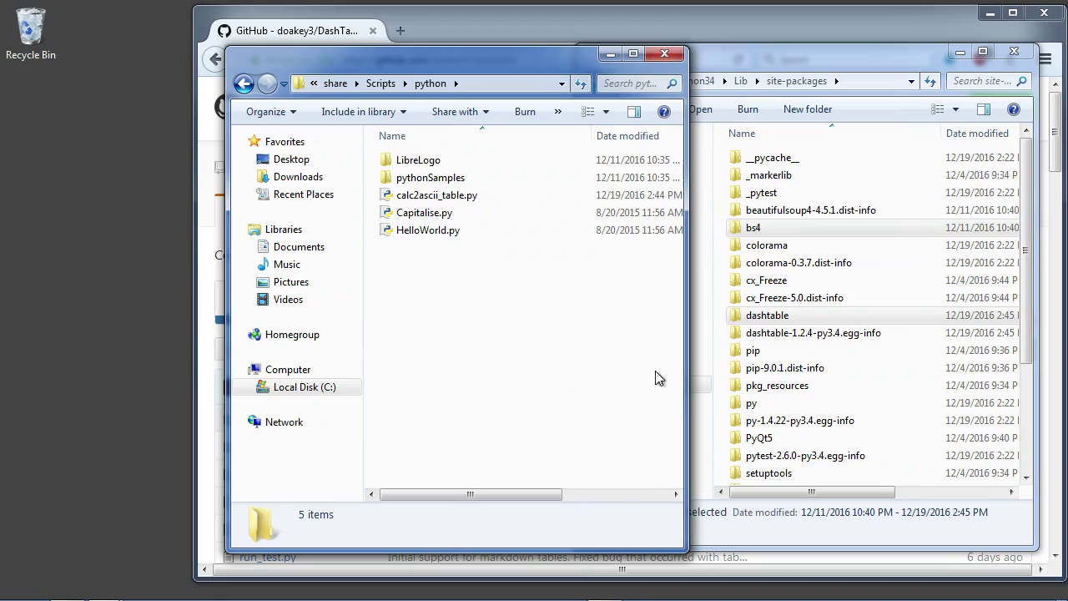
Step: Reselect bs4 and dashtable in Python34 site-packages, then close the python folder window
left_click_drag(753, 229, 753, 233)
left_click(753, 230)
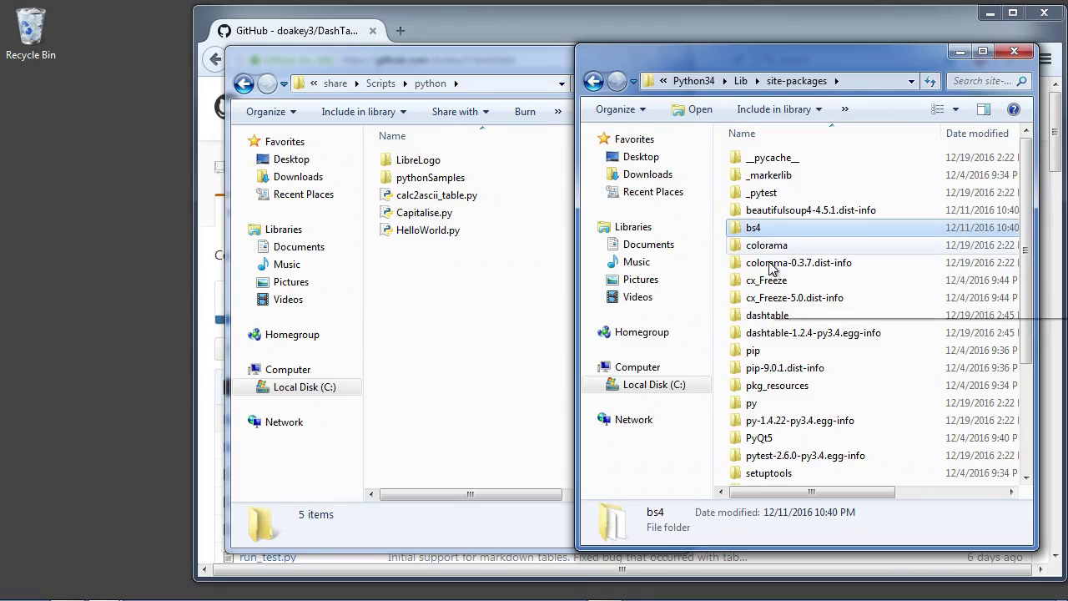
mouse_move(762, 317)
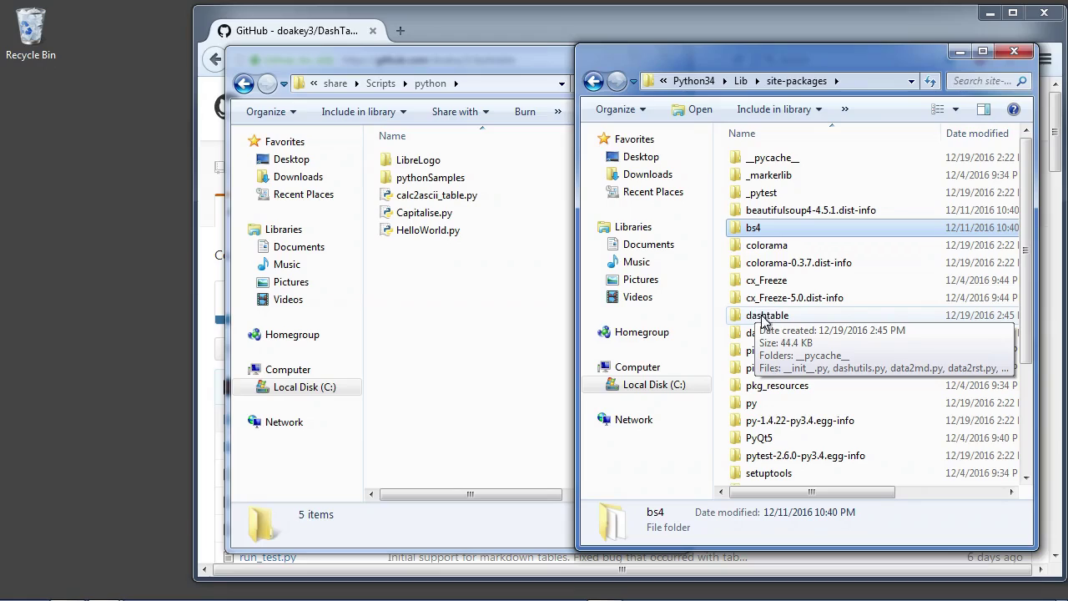
left_click(762, 319)
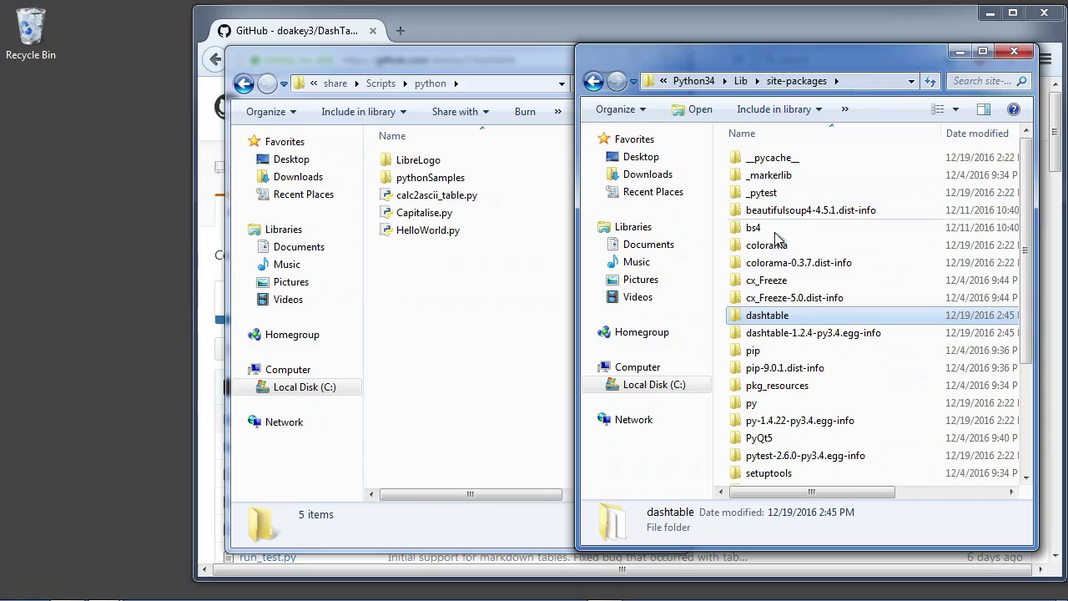
left_click(494, 304)
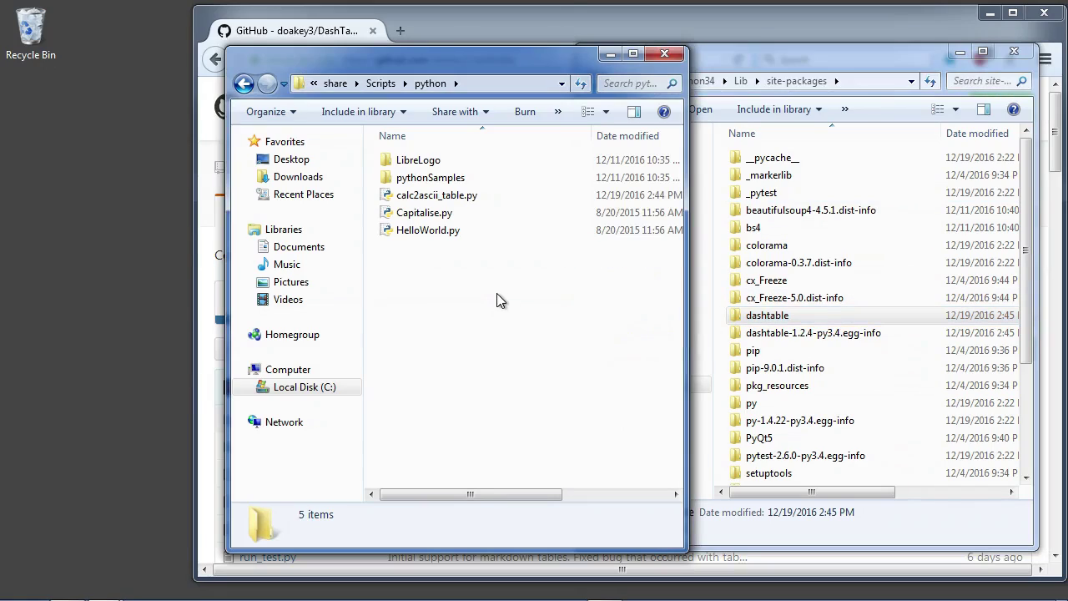
left_click_drag(581, 64, 508, 61)
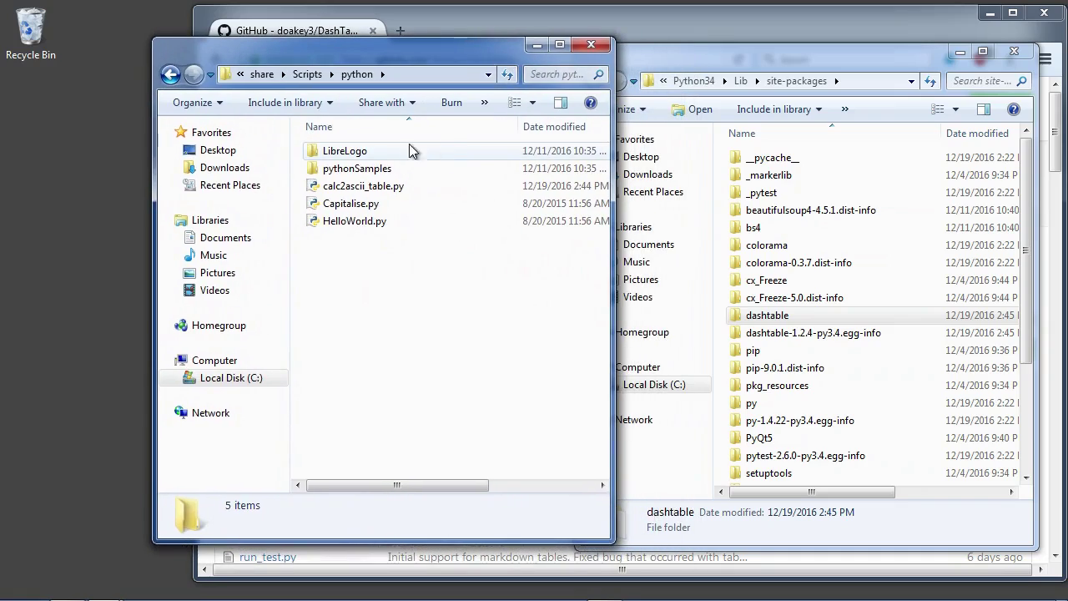
left_click(592, 45)
left_click(643, 590)
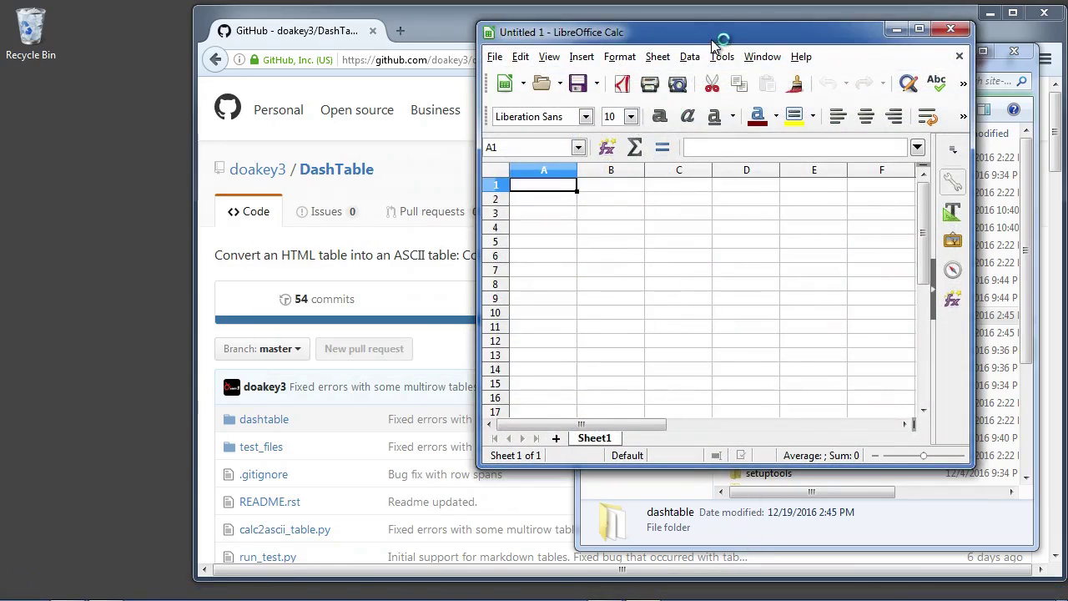
Step: In Tools > Customize > Keyboard, dismiss the JRE warning and expand LibreOffice Macros > share > calc2ascii_table
left_click_drag(717, 42, 570, 87)
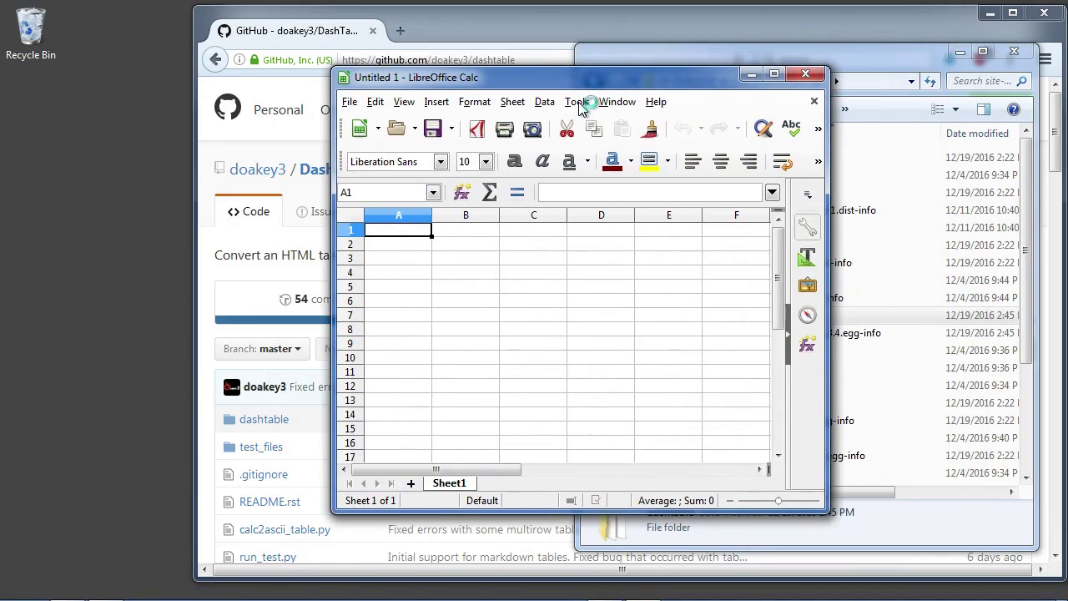
left_click(579, 102)
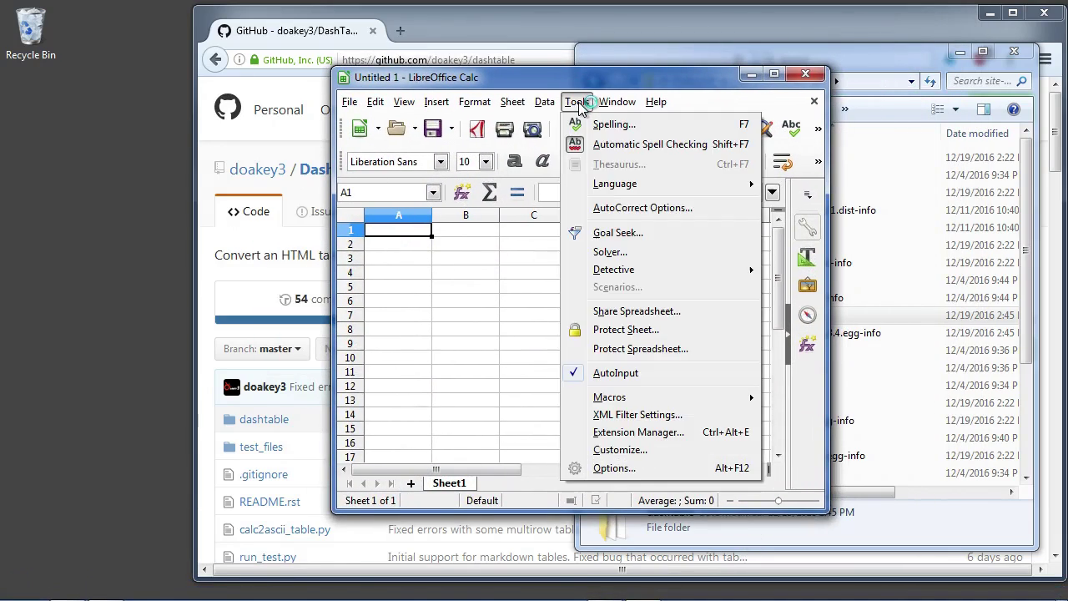
left_click(608, 451)
left_click_drag(528, 341, 530, 425)
left_click(411, 428)
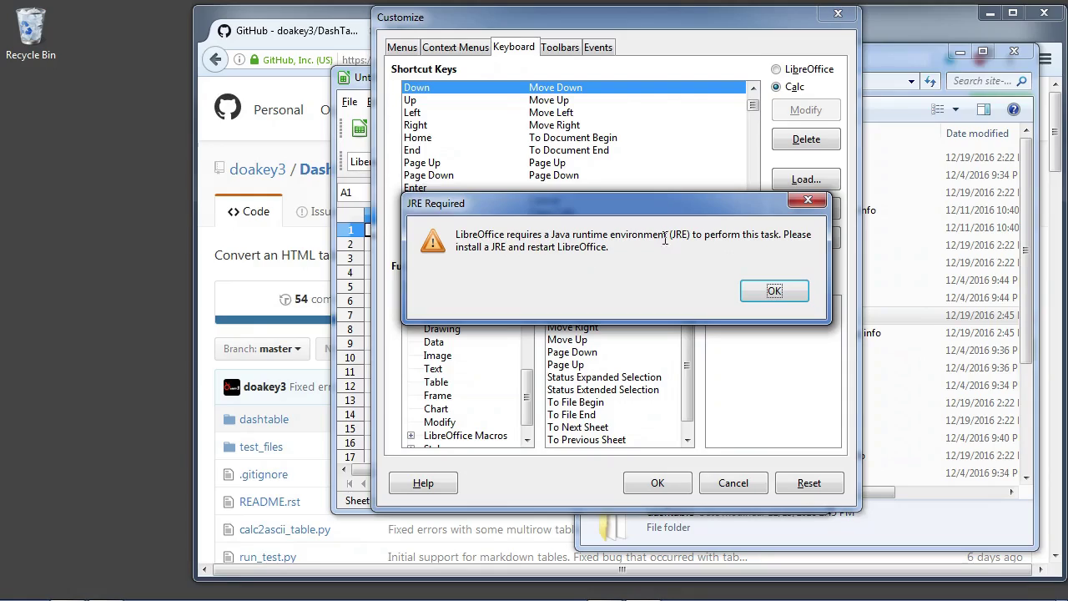
left_click(774, 291)
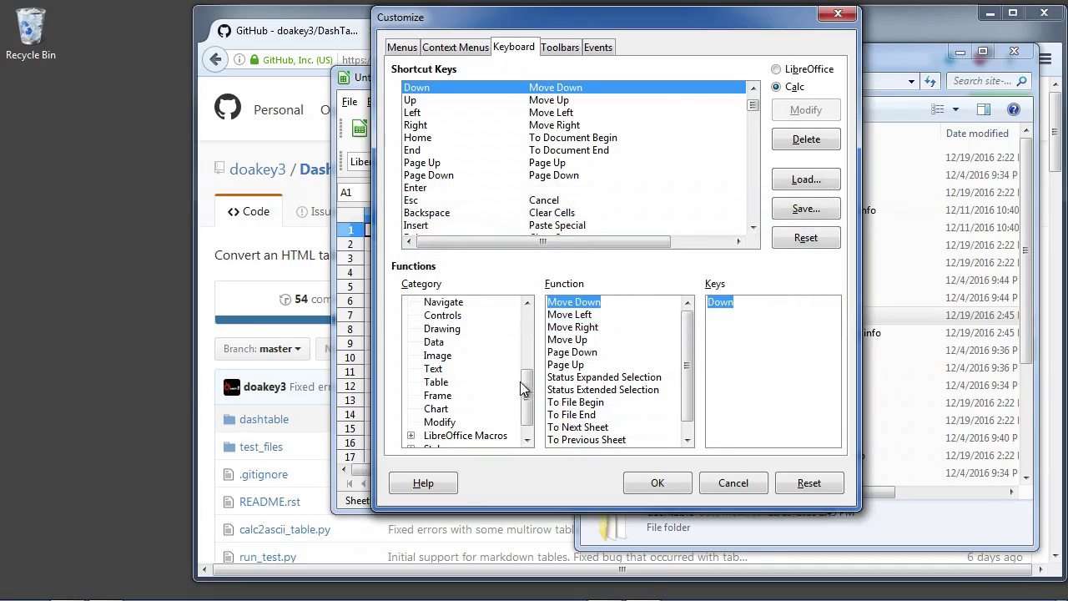
left_click(411, 435)
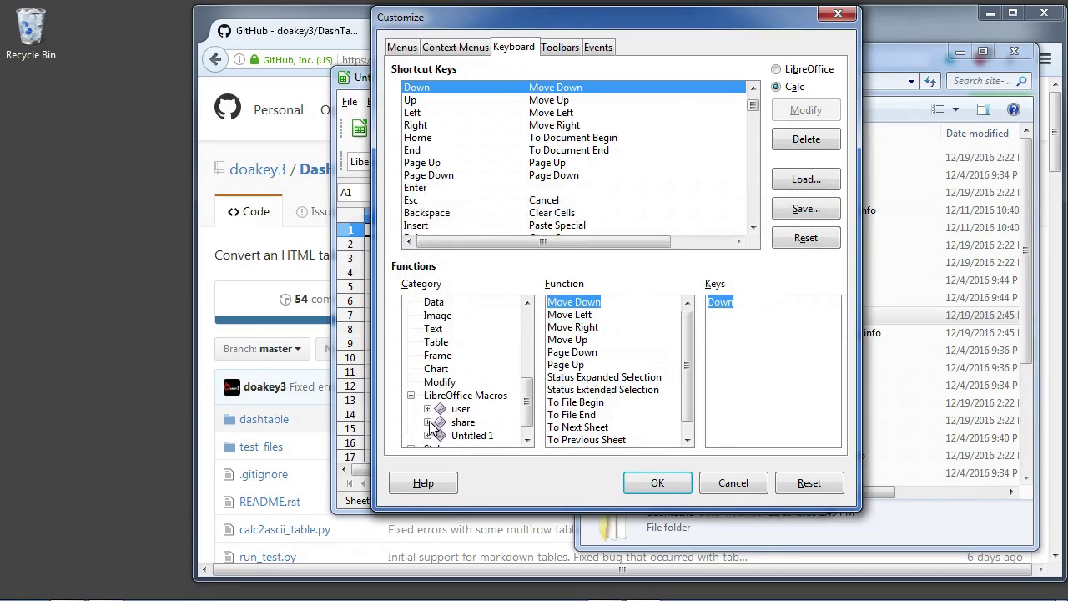
left_click(427, 422)
scroll(531, 388, "down", 2)
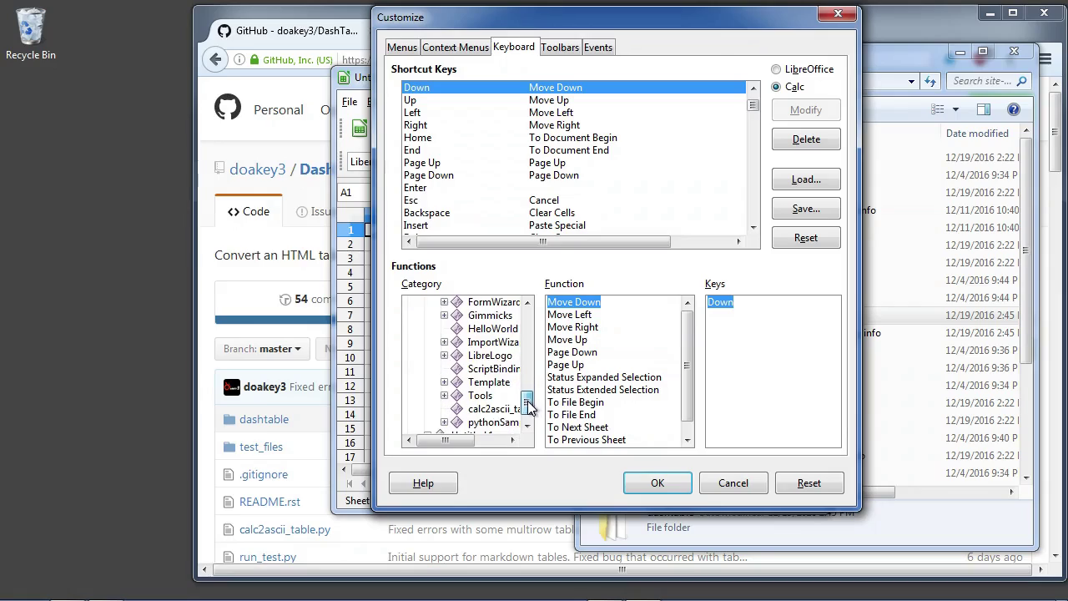
left_click(469, 408)
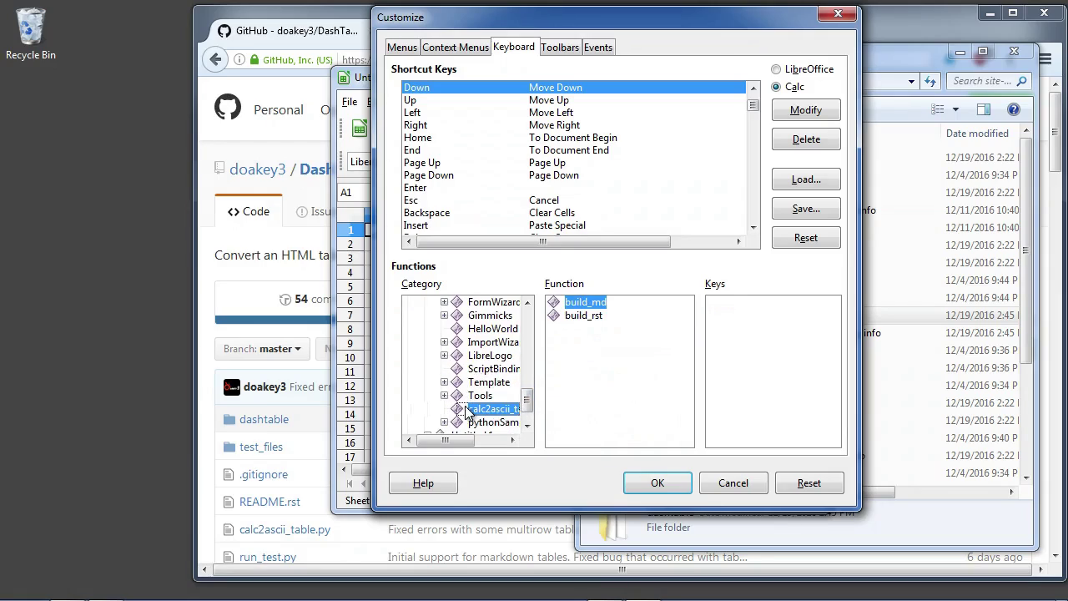
Step: Assign the F5 shortcut to the build_rst macro and confirm with OK
left_click(578, 317)
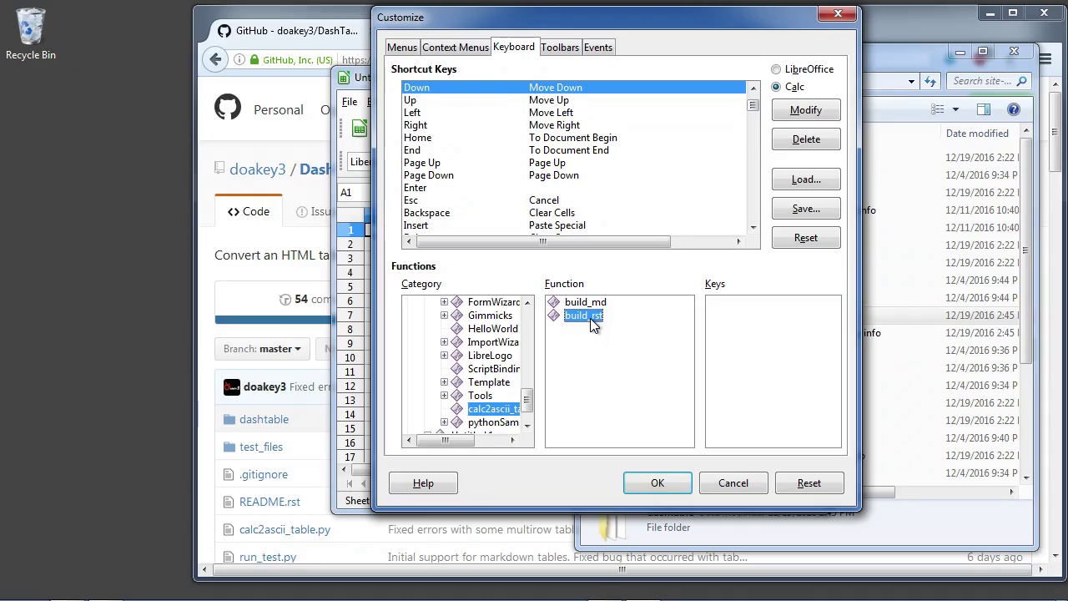
left_click(477, 140)
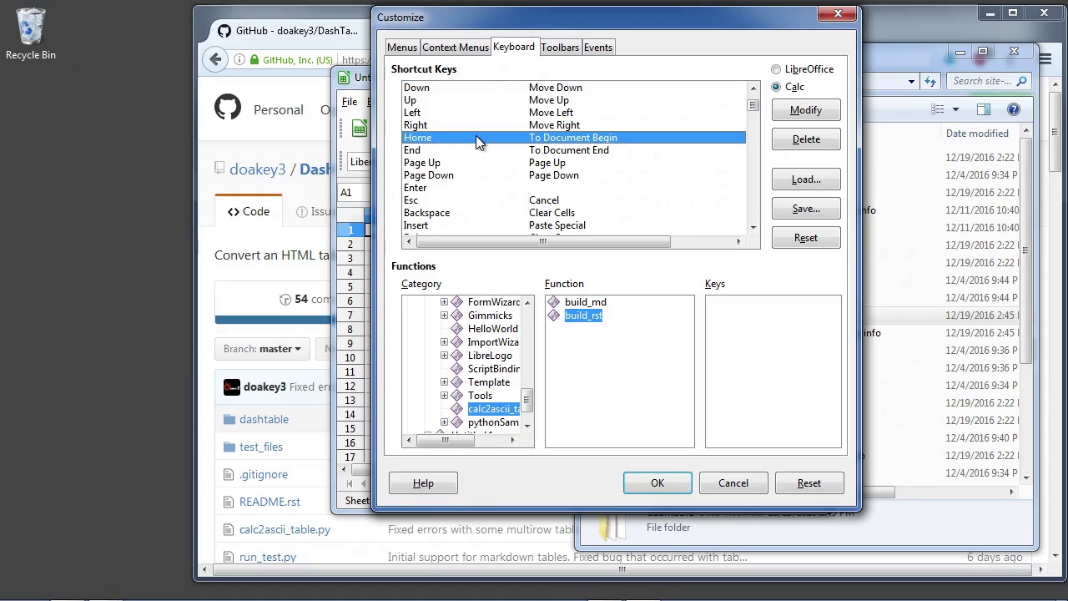
key("F5")
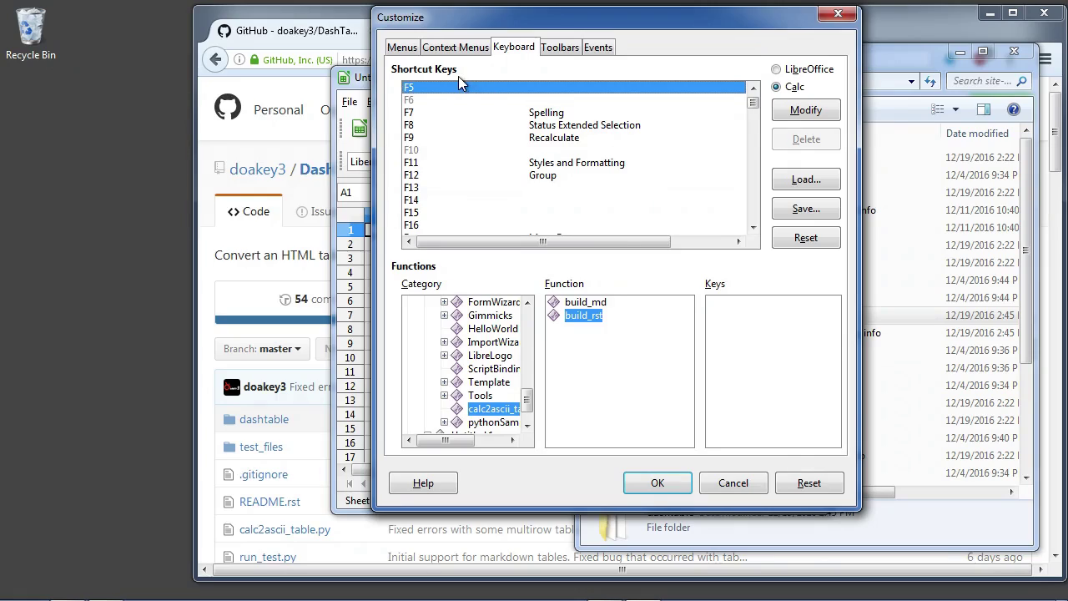
left_click(808, 112)
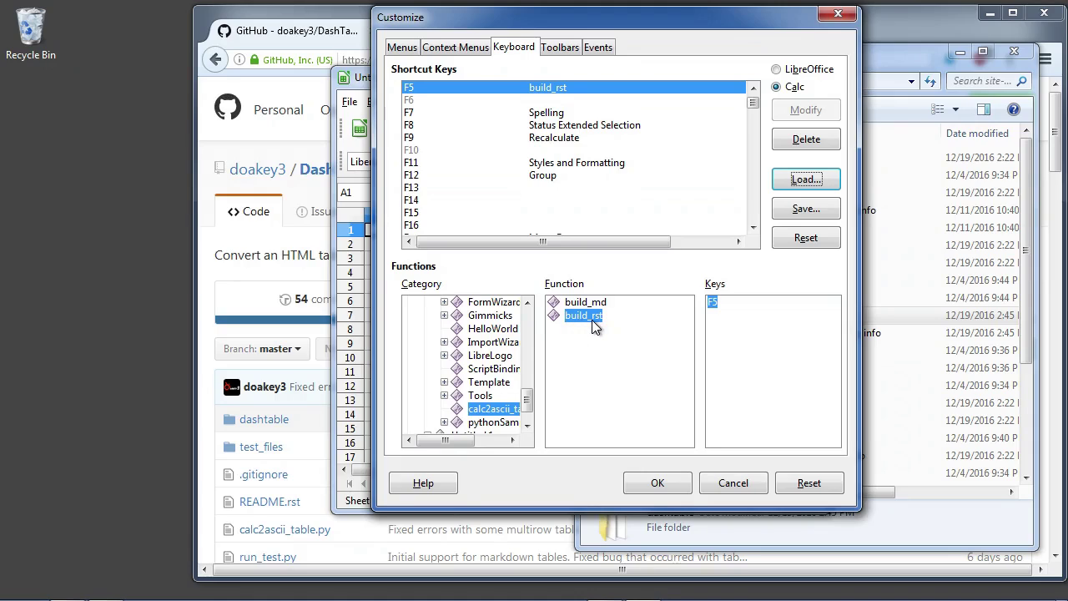
left_click(655, 484)
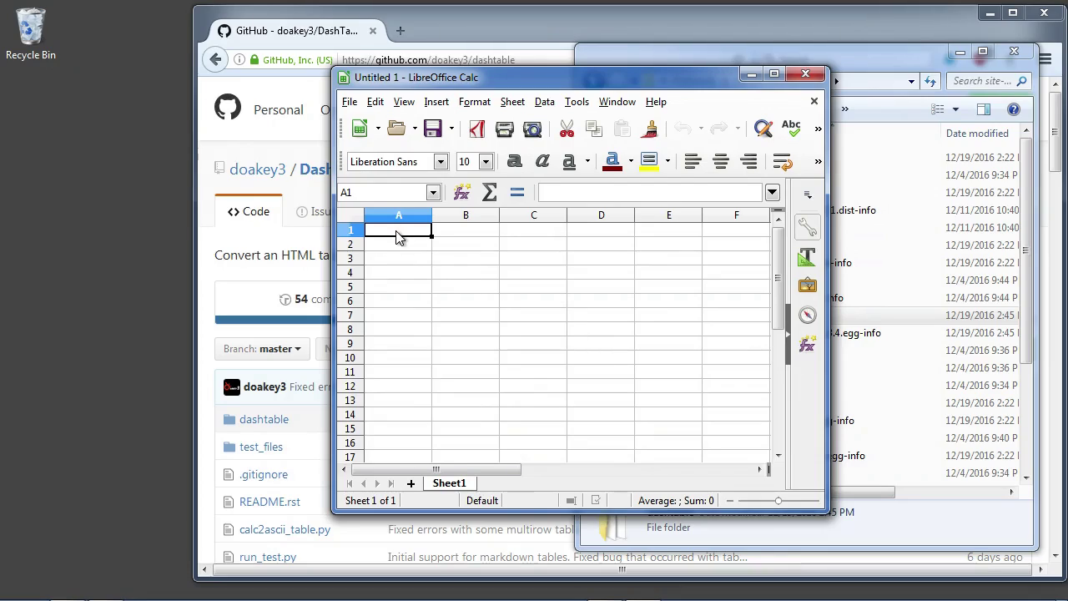
Step: Enter colspan in A1 and merge cells A1:B1
type("colspan")
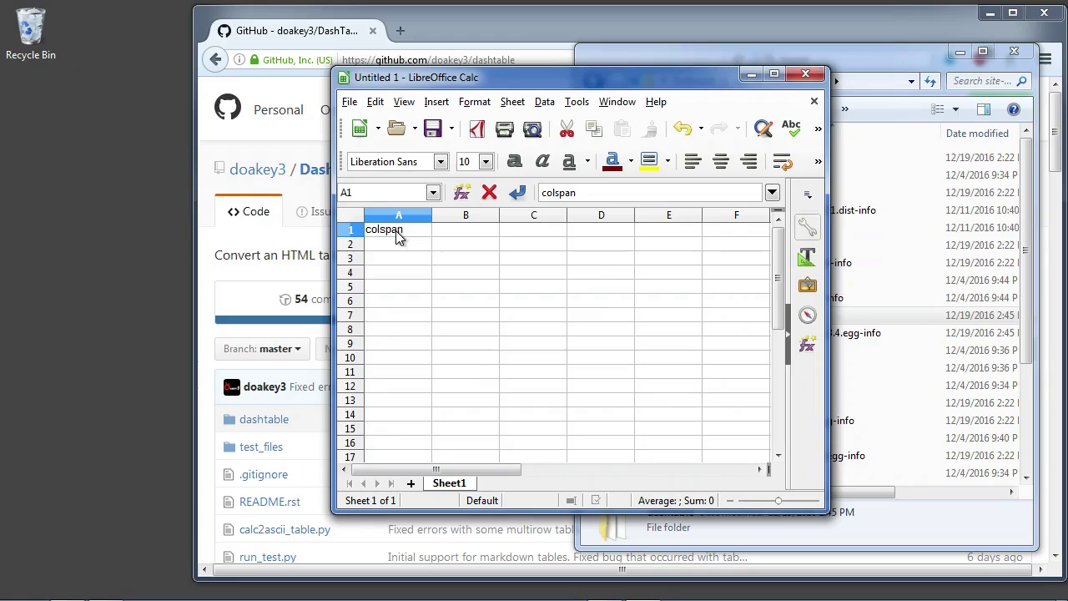
key("Return")
left_click_drag(398, 238, 443, 228)
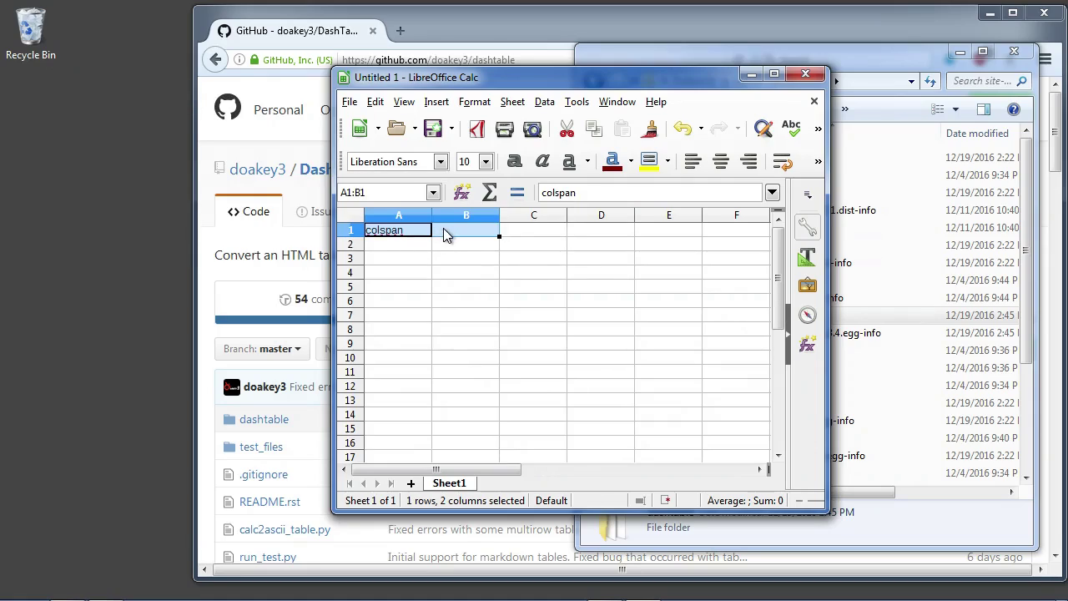
right_click(444, 238)
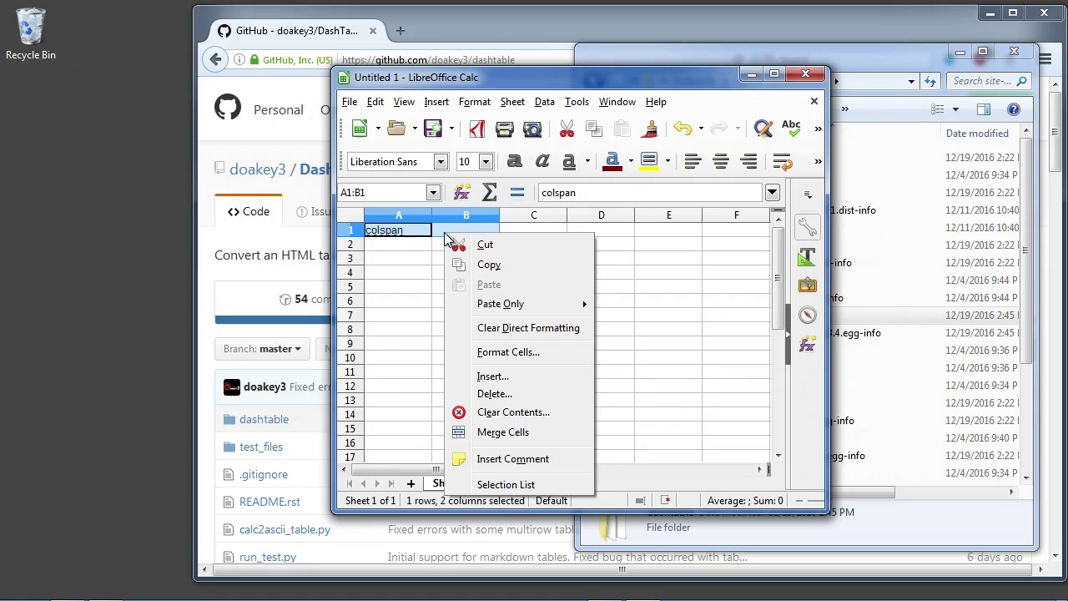
left_click(500, 433)
Step: Enter rowspan in A2 and merge cells A2:A3
left_click(401, 249)
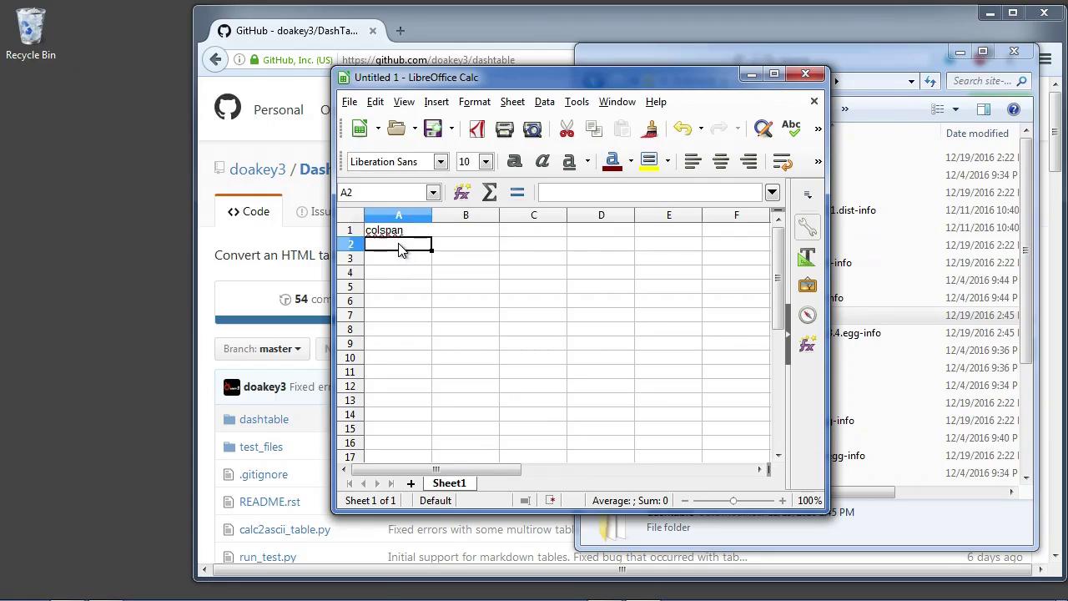
type("rowspan")
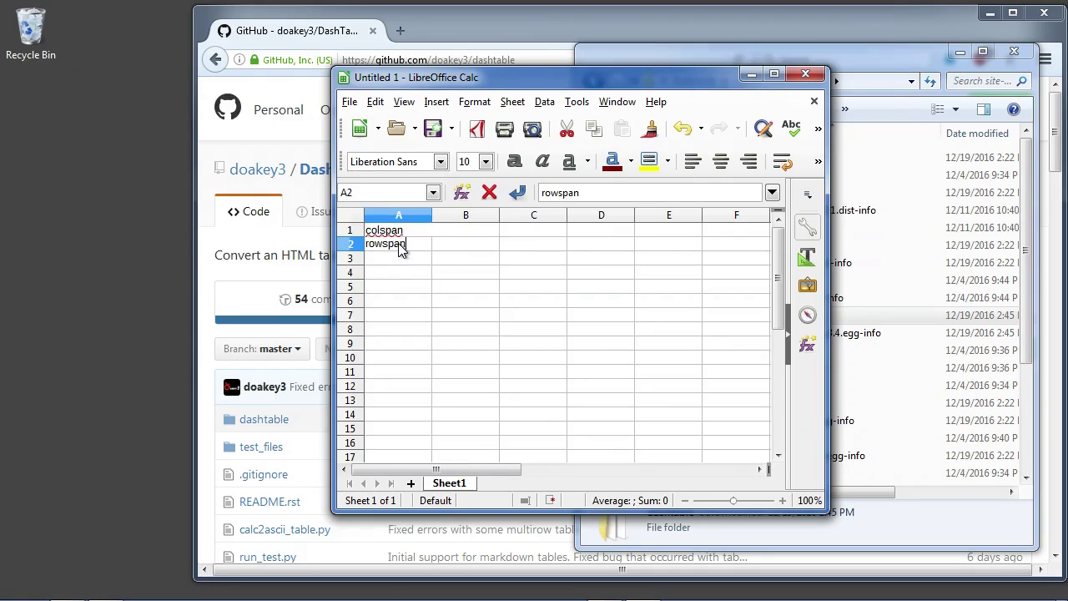
key("Return")
left_click_drag(400, 247, 404, 258)
right_click(405, 258)
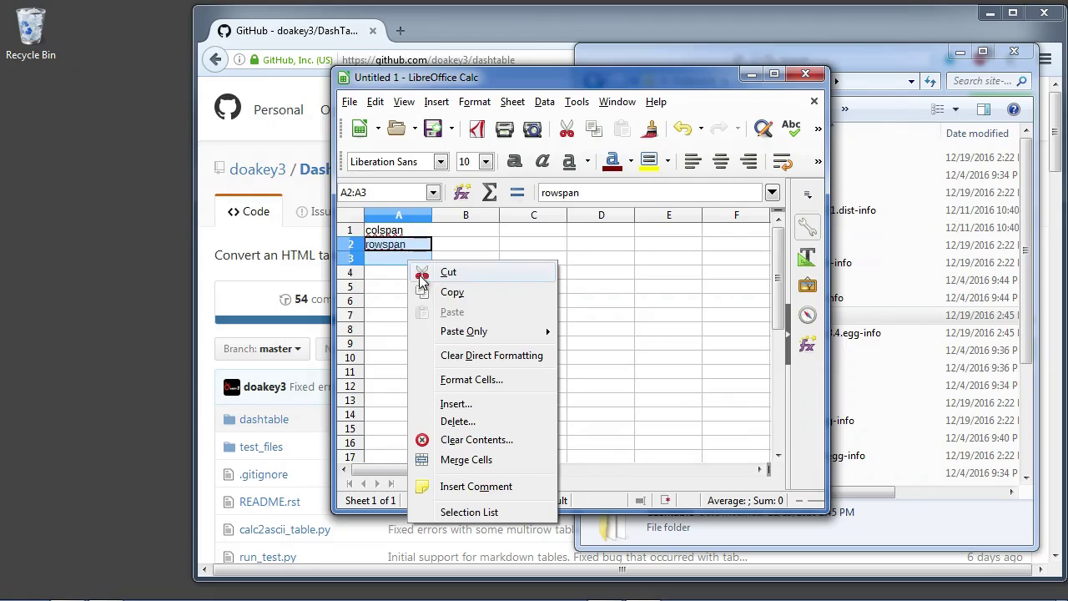
left_click(466, 459)
Step: Enter both in B2 and merge the B2:C3 block
left_click_drag(464, 244, 527, 254)
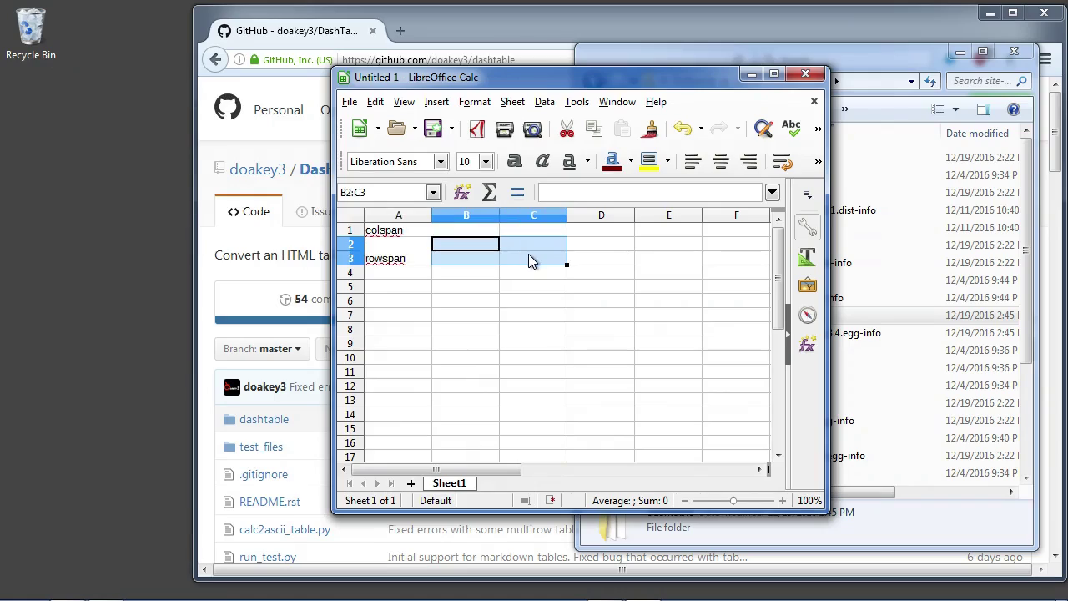
type("both")
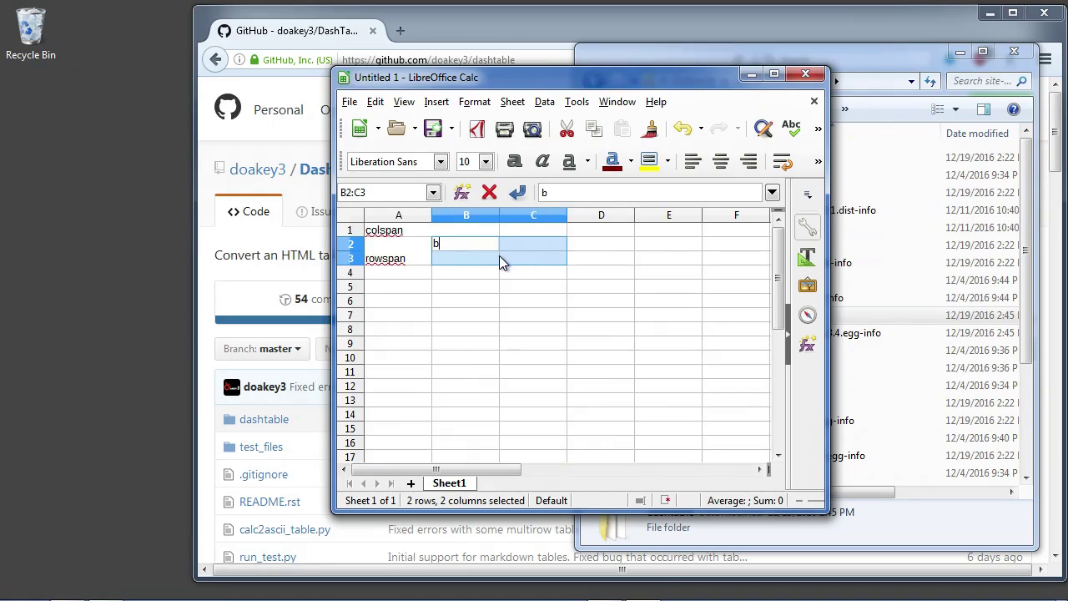
key("Return")
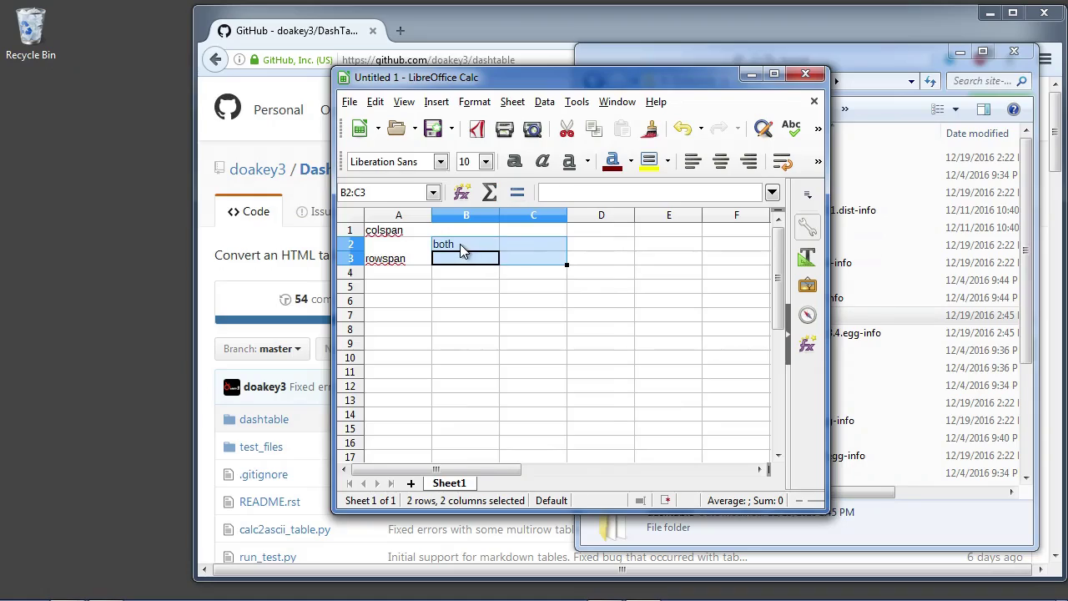
right_click(460, 244)
left_click(519, 444)
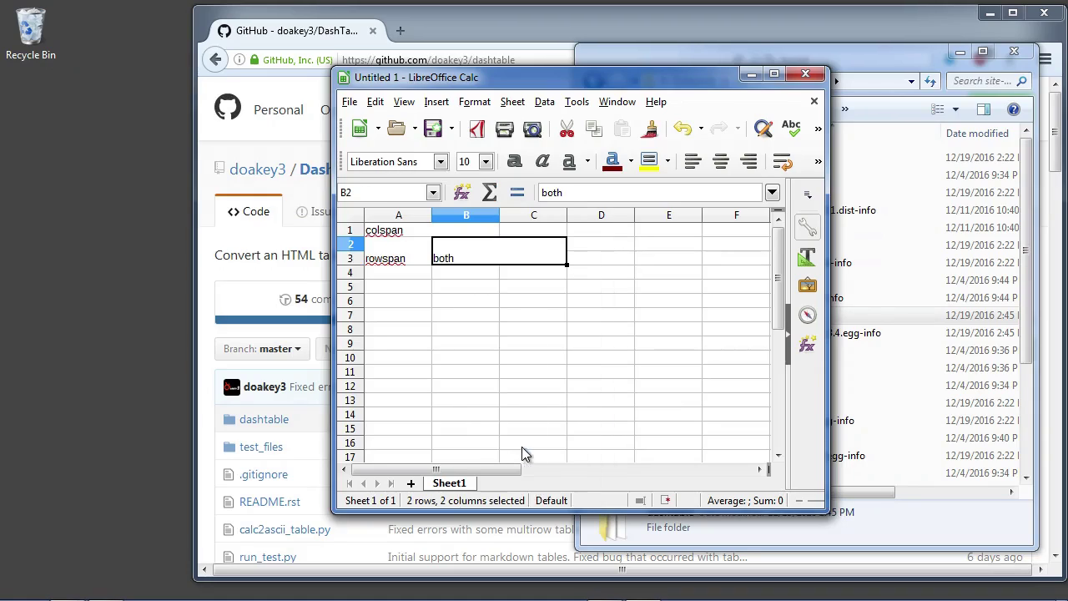
Step: Enter test in C1 and select empty cell B6 below the table
left_click(517, 229)
type("test")
key("Return")
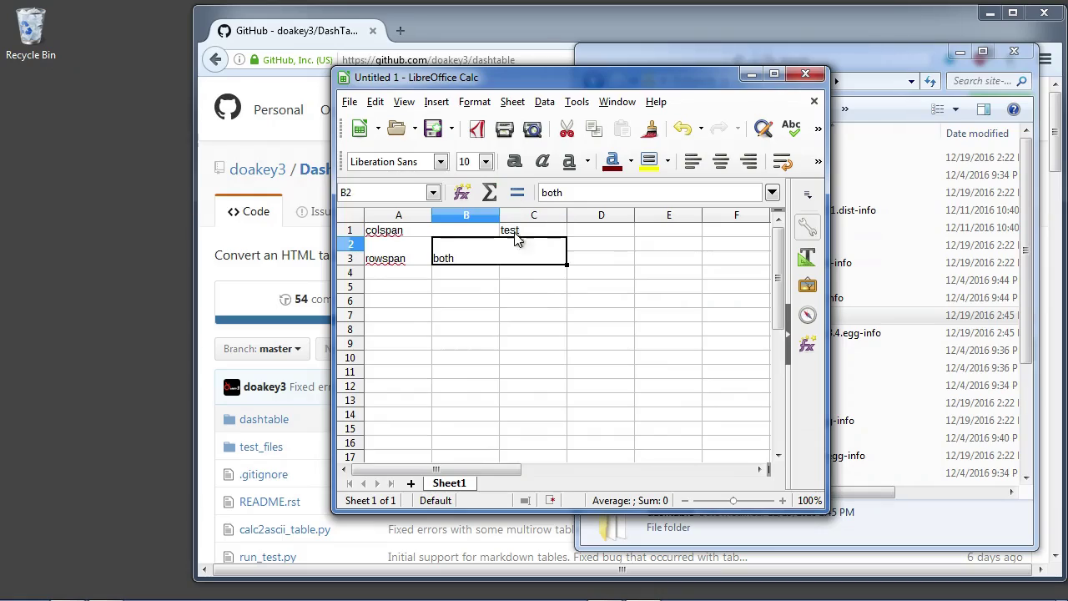
left_click(471, 302)
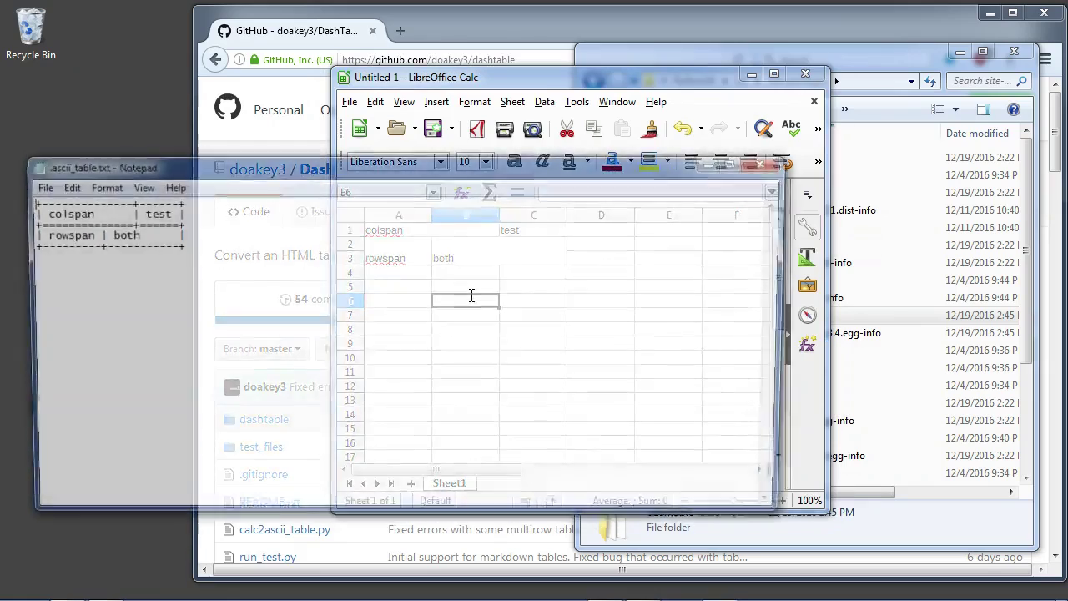
Step: Bring Notepad's ascii_table.txt in front of Calc and select the ASCII table text to inspect it
left_click_drag(270, 166, 435, 116)
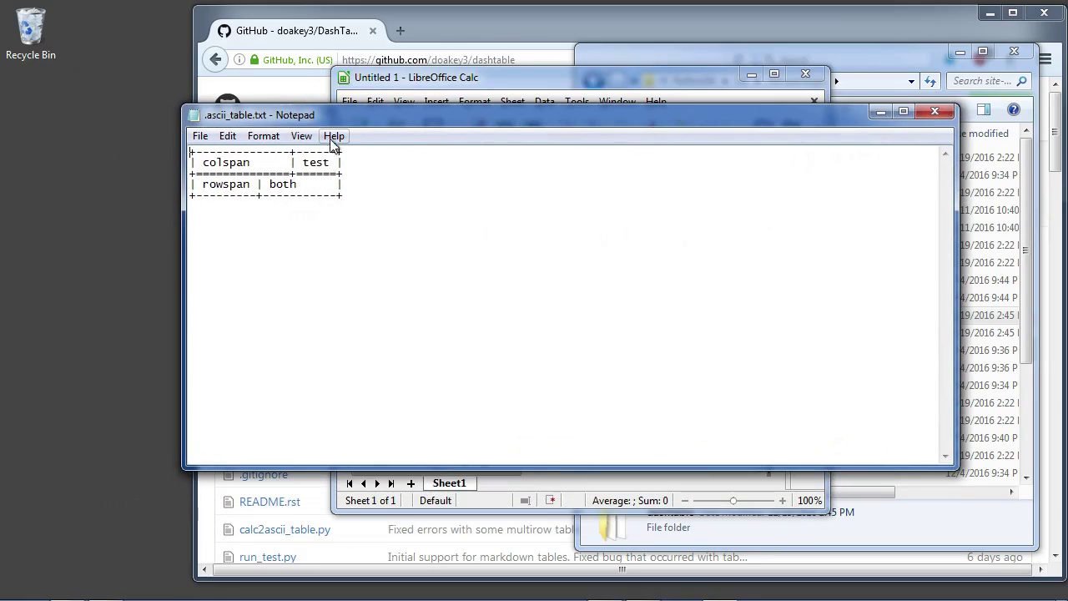
left_click_drag(349, 195, 190, 152)
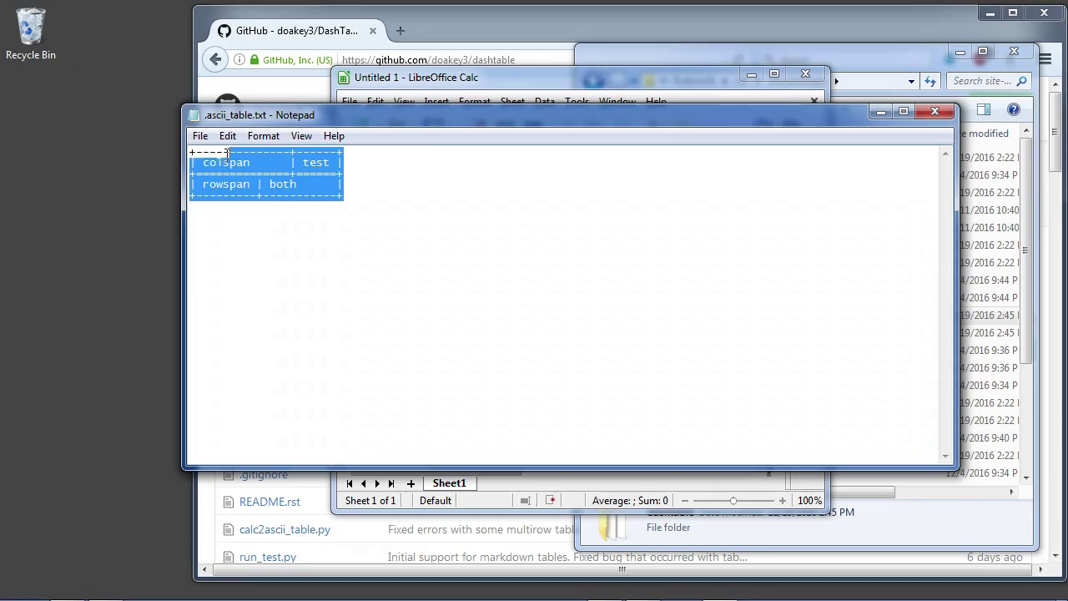
left_click(223, 172)
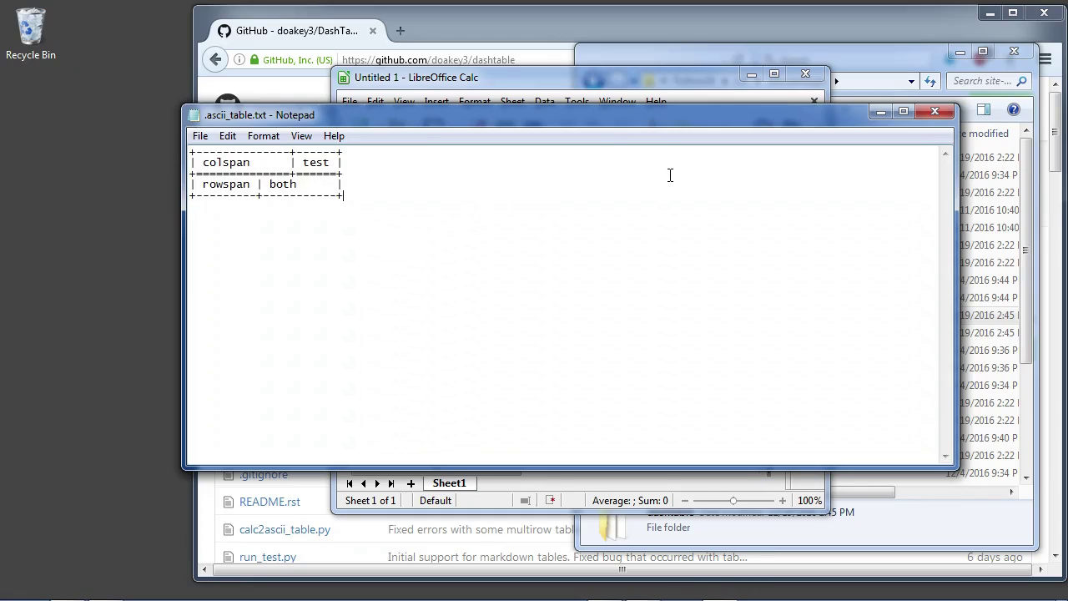
Step: Shrink and reposition Notepad over the Calc grid, then reselect the table to check its borders
left_click_drag(575, 118, 613, 143)
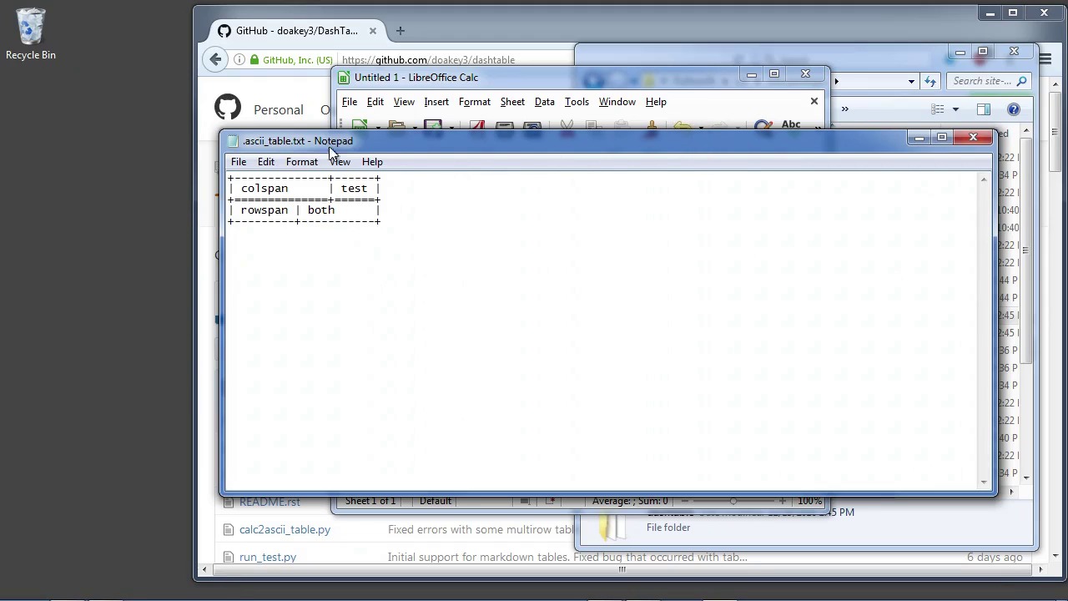
left_click_drag(217, 130, 487, 237)
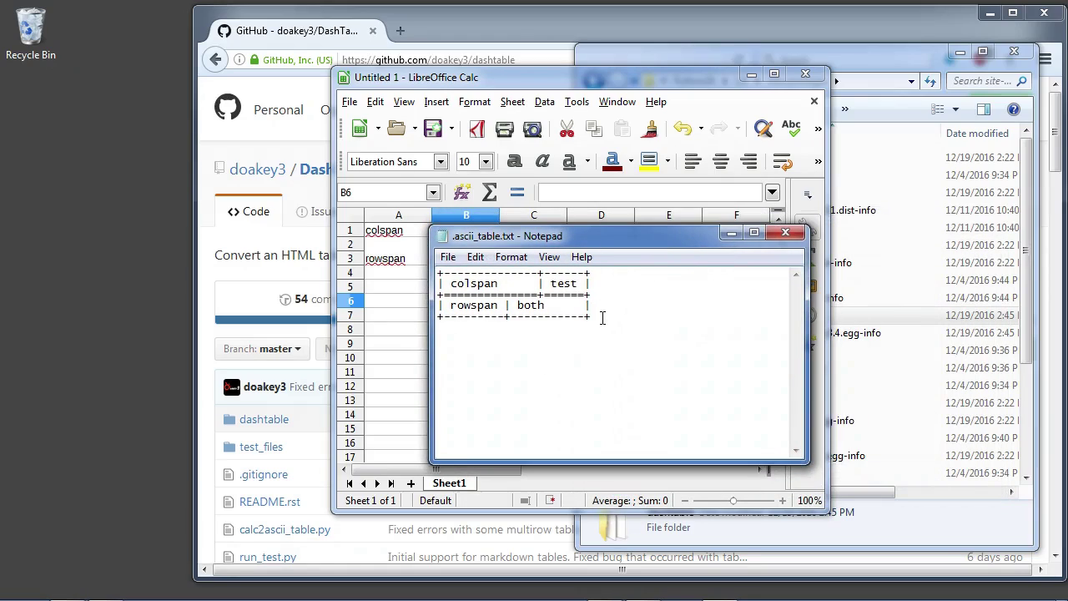
left_click_drag(573, 309, 543, 291)
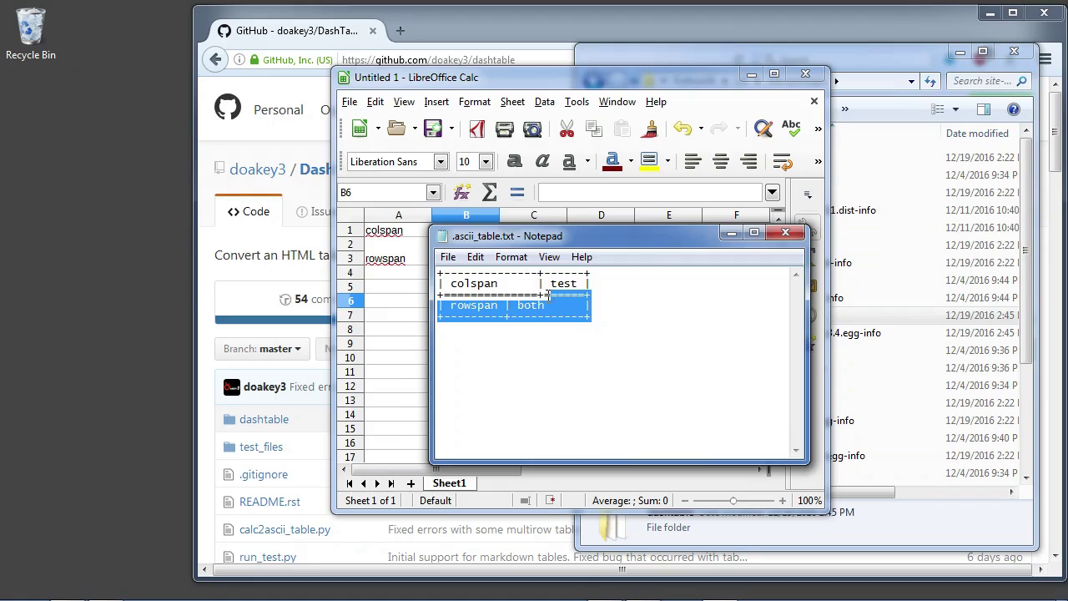
left_click(553, 302)
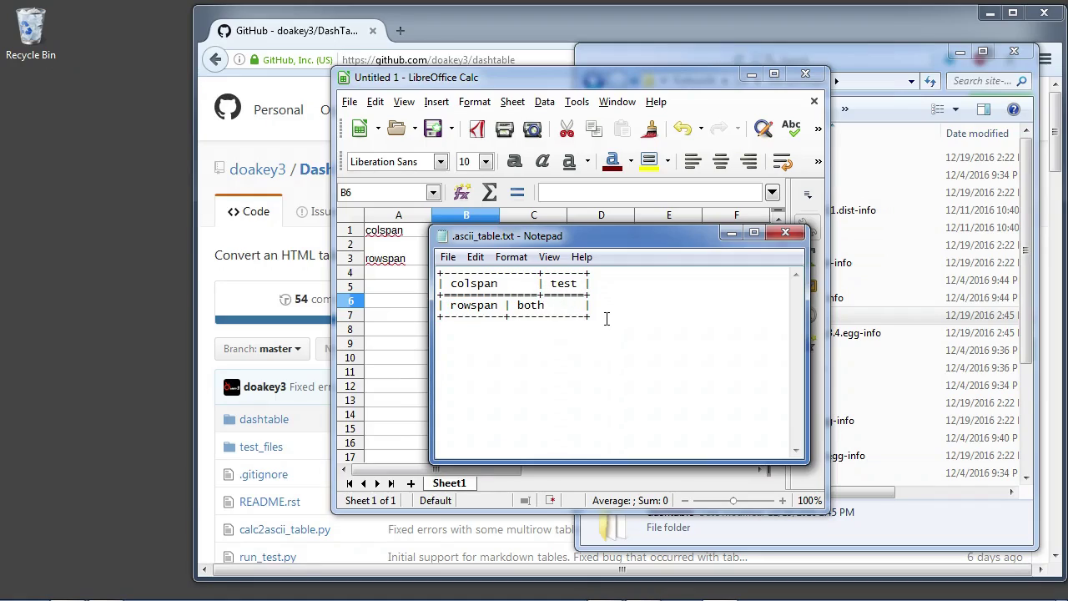